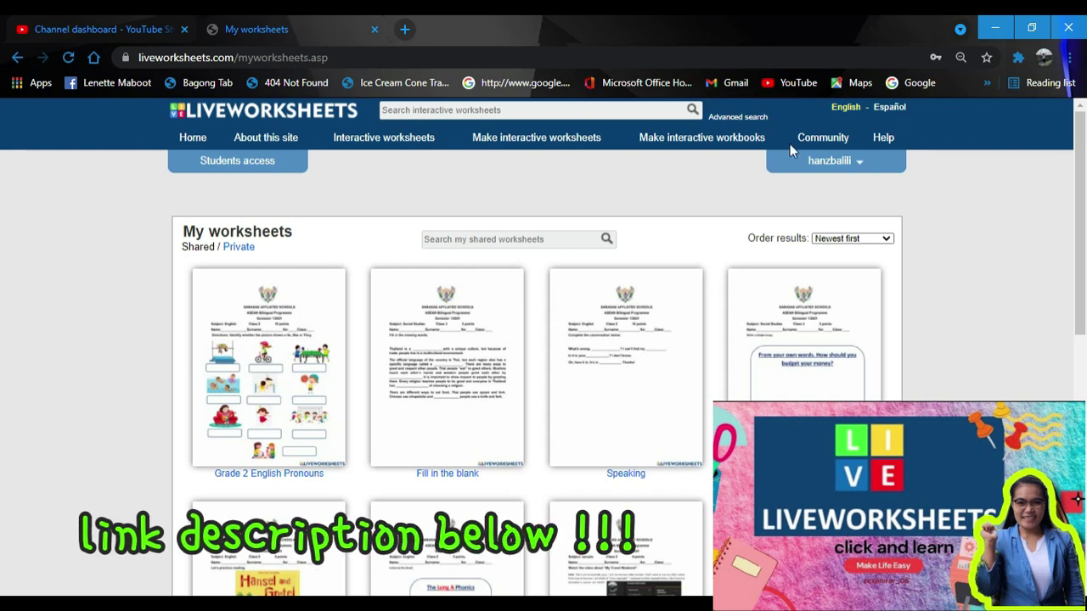
# Step: Open and dismiss the teacher account menu on the My worksheets page
pyautogui.click(858, 163)
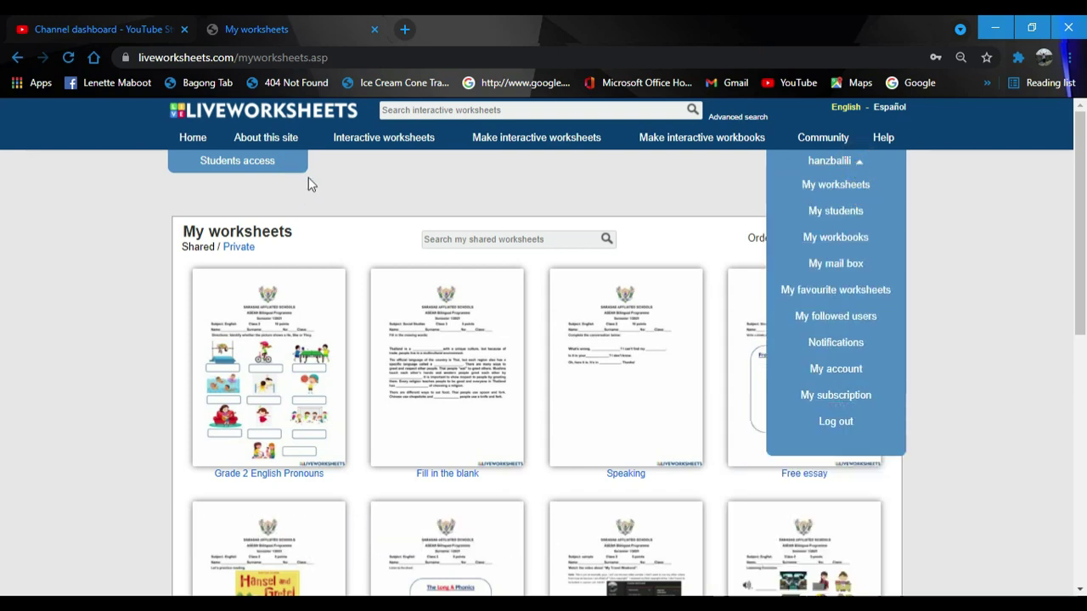
pyautogui.click(310, 185)
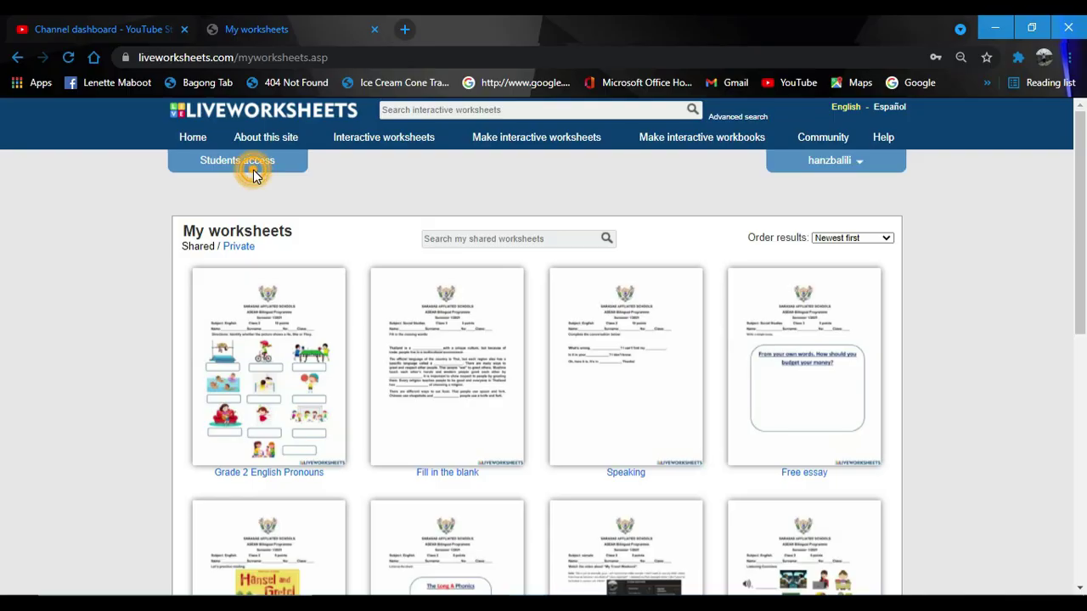
pyautogui.tripleClick(253, 173)
pyautogui.click(318, 174)
# Step: Load liveworksheets.com in the incognito browser window
pyautogui.moveTo(526, 604)
pyautogui.click(613, 543)
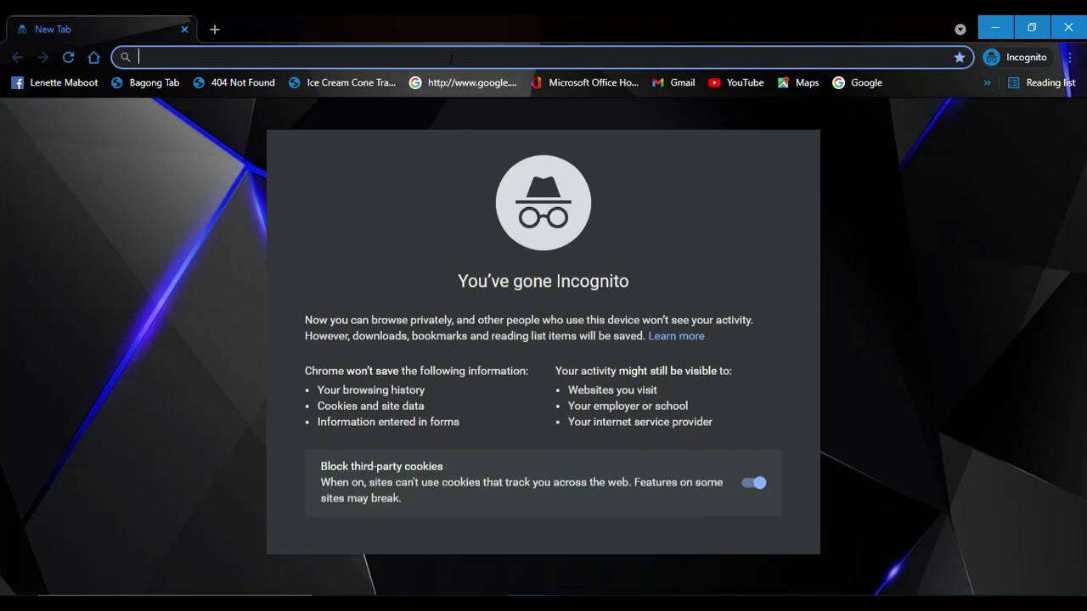
pyautogui.write('live')
pyautogui.press('Return')
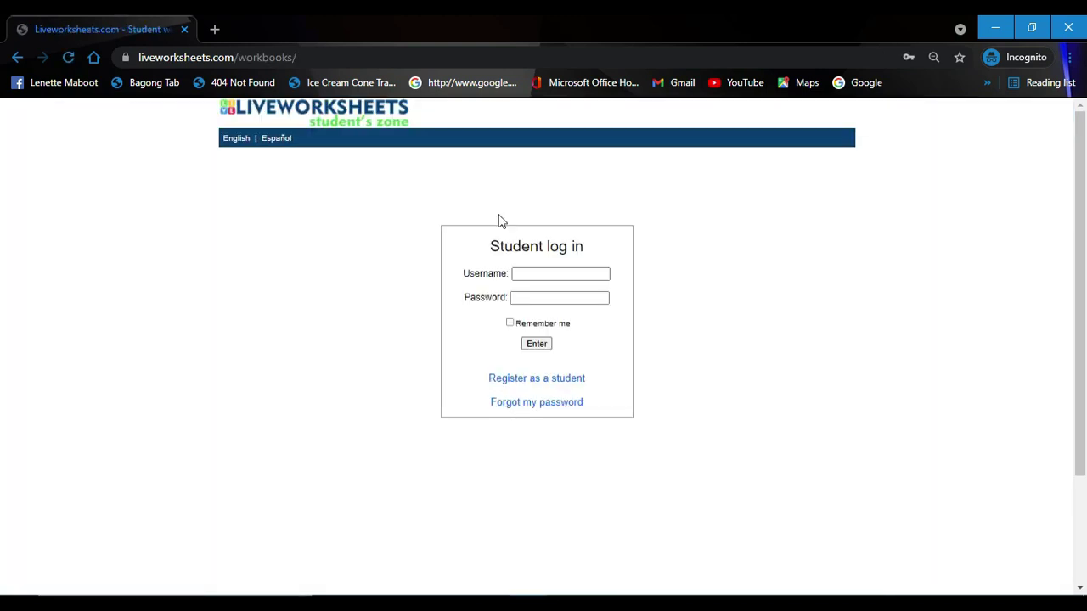
# Step: Check the student registration page, then return to the student log-in page
pyautogui.click(542, 274)
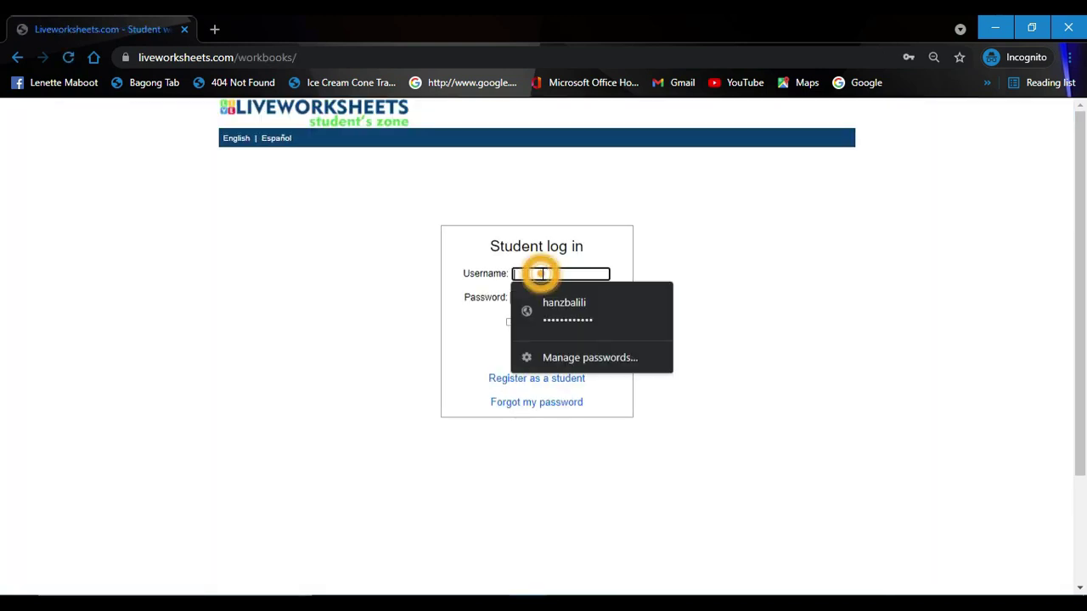
pyautogui.click(548, 275)
pyautogui.click(549, 275)
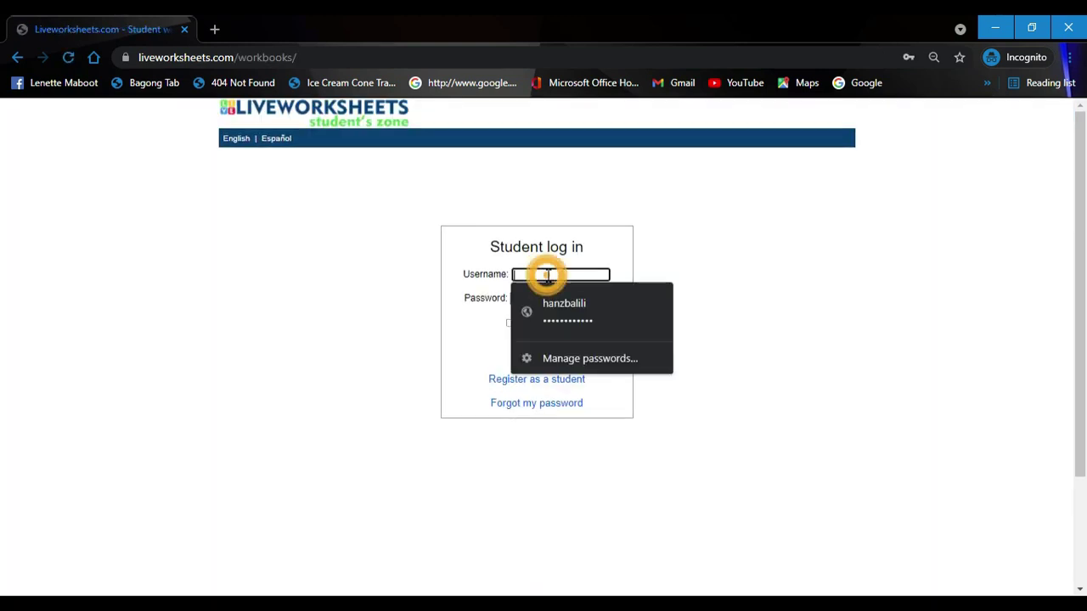
pyautogui.click(450, 339)
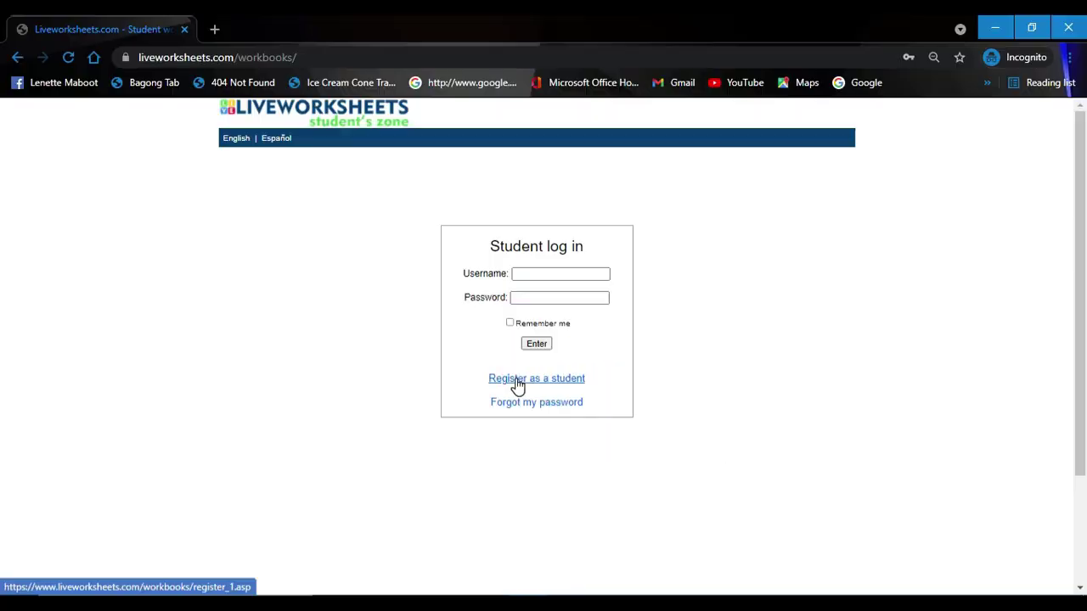
pyautogui.click(518, 382)
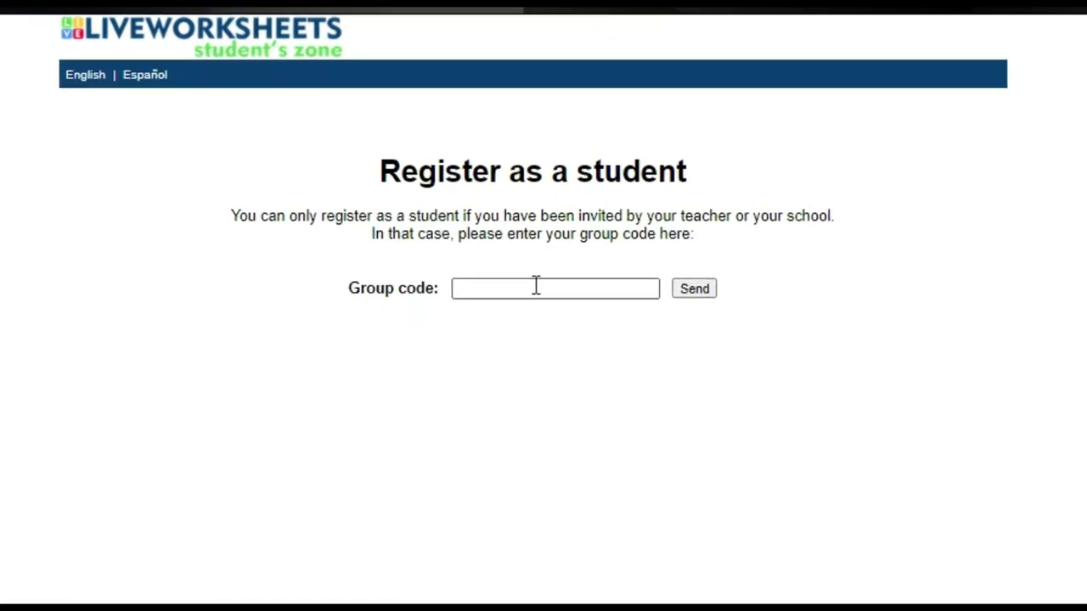
pyautogui.click(18, 58)
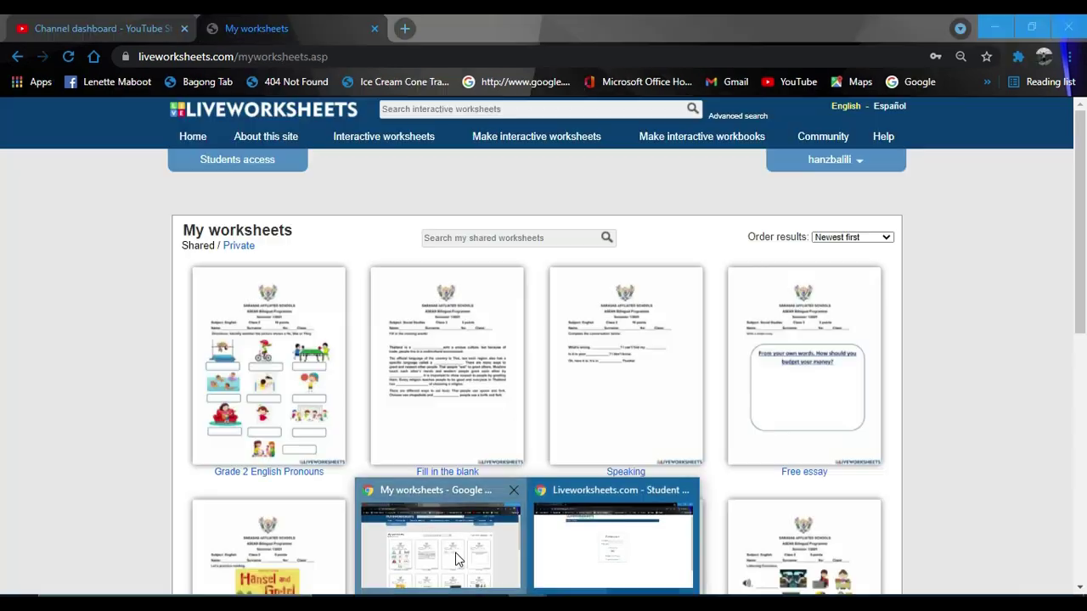
# Step: Go to the teacher's My students list from the account menu
pyautogui.click(455, 558)
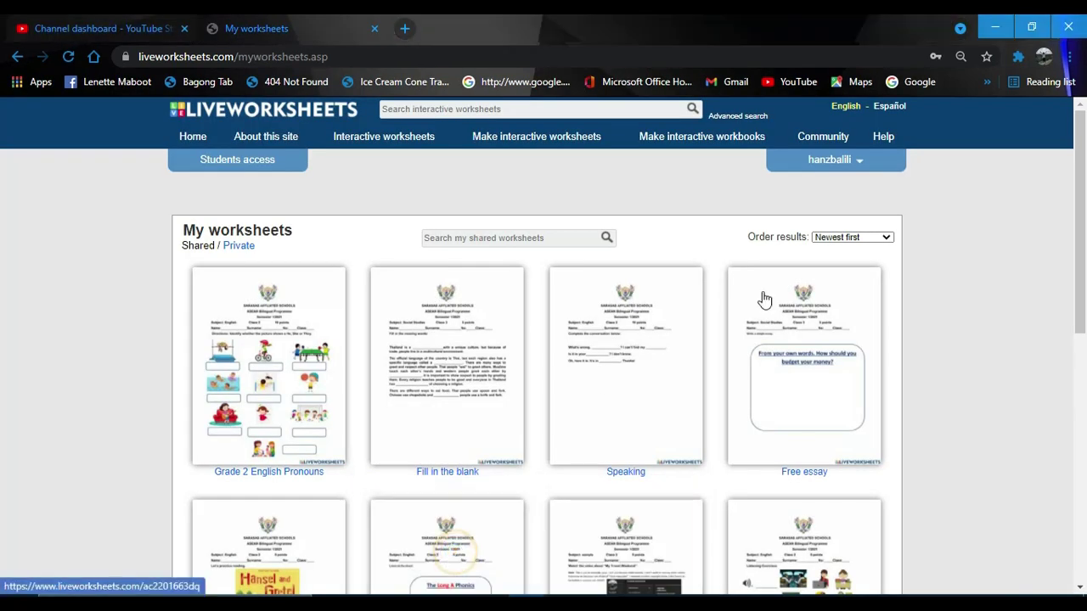
pyautogui.click(861, 172)
pyautogui.click(855, 188)
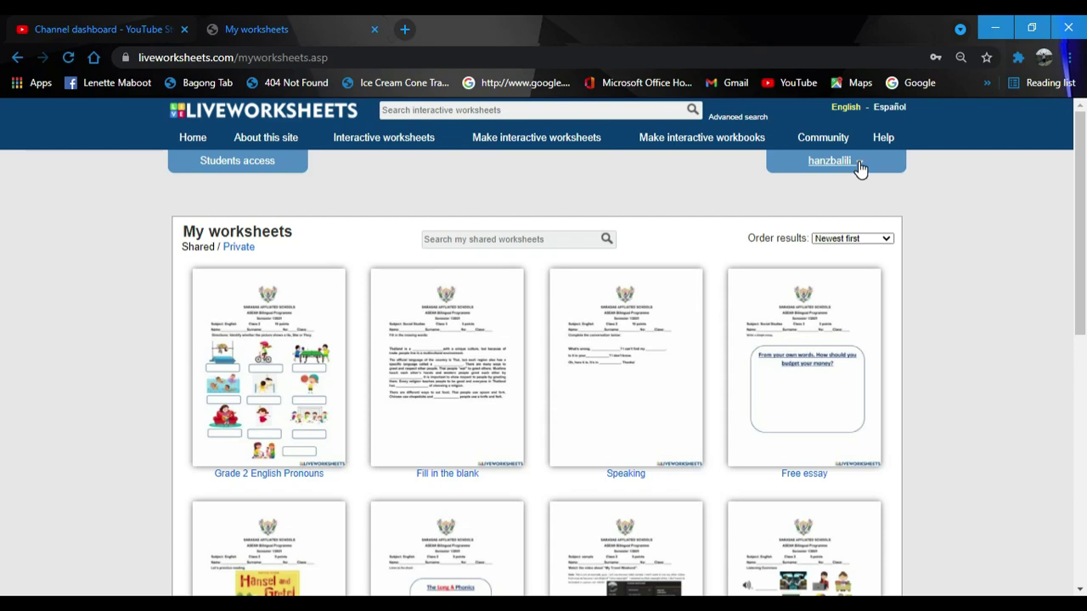
pyautogui.click(860, 169)
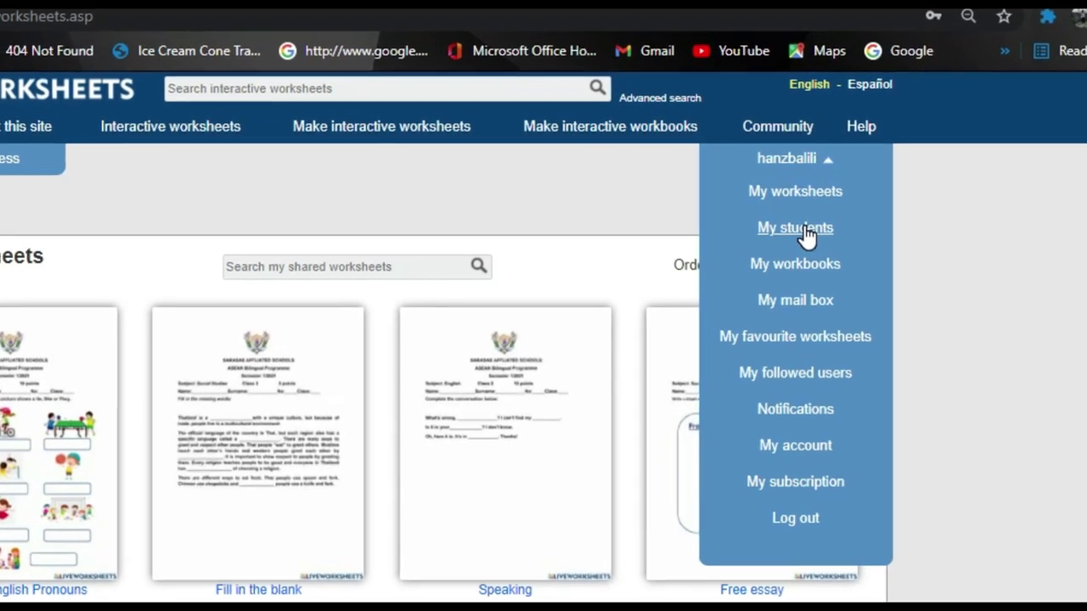
pyautogui.click(802, 228)
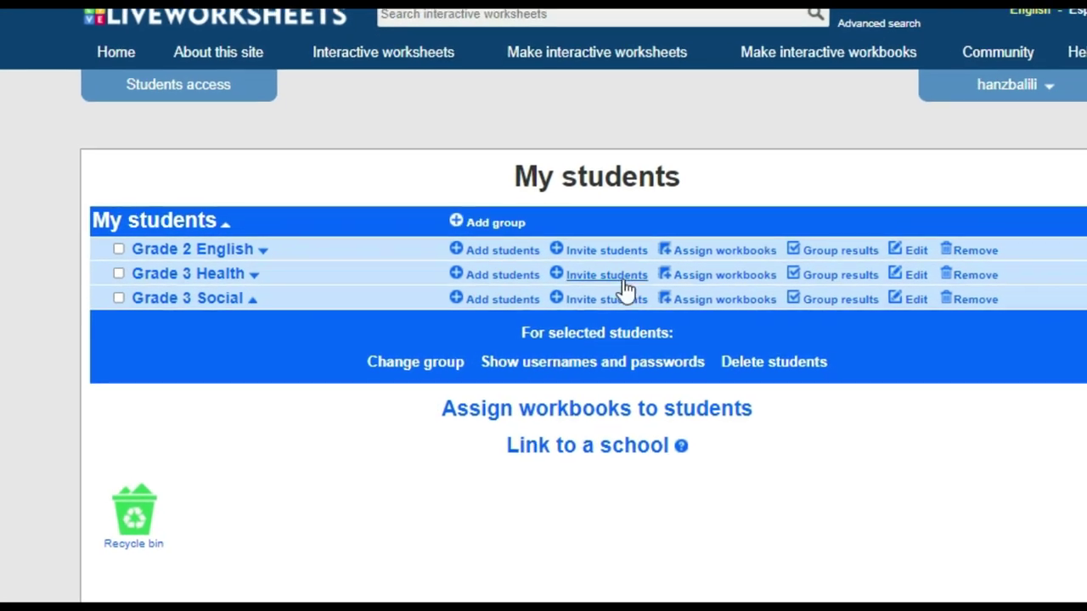
# Step: Copy the Grade 3 Social invitation group code
pyautogui.click(641, 290)
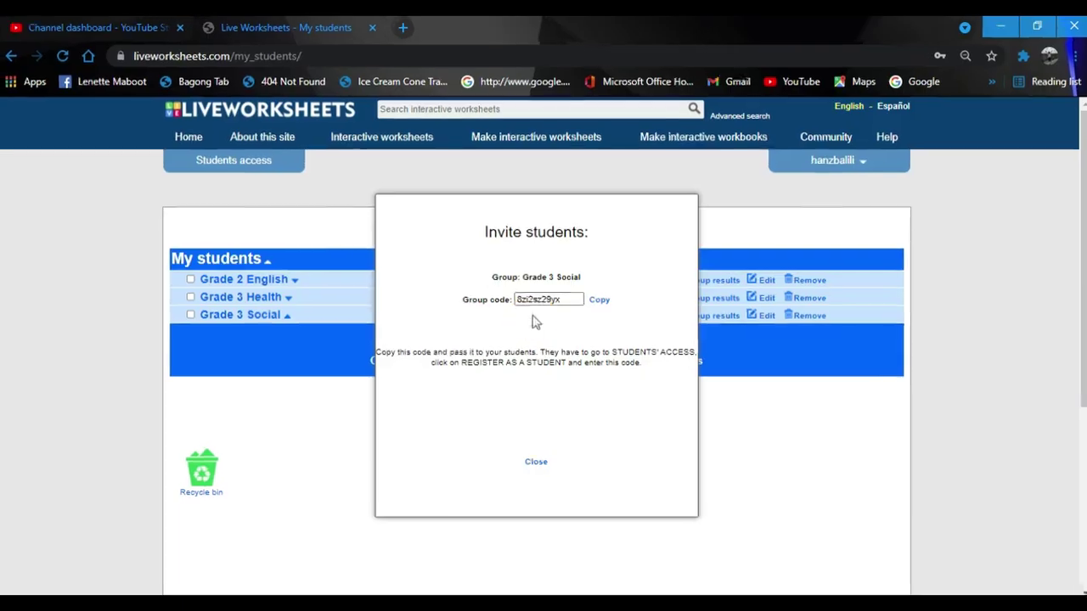
pyautogui.click(569, 307)
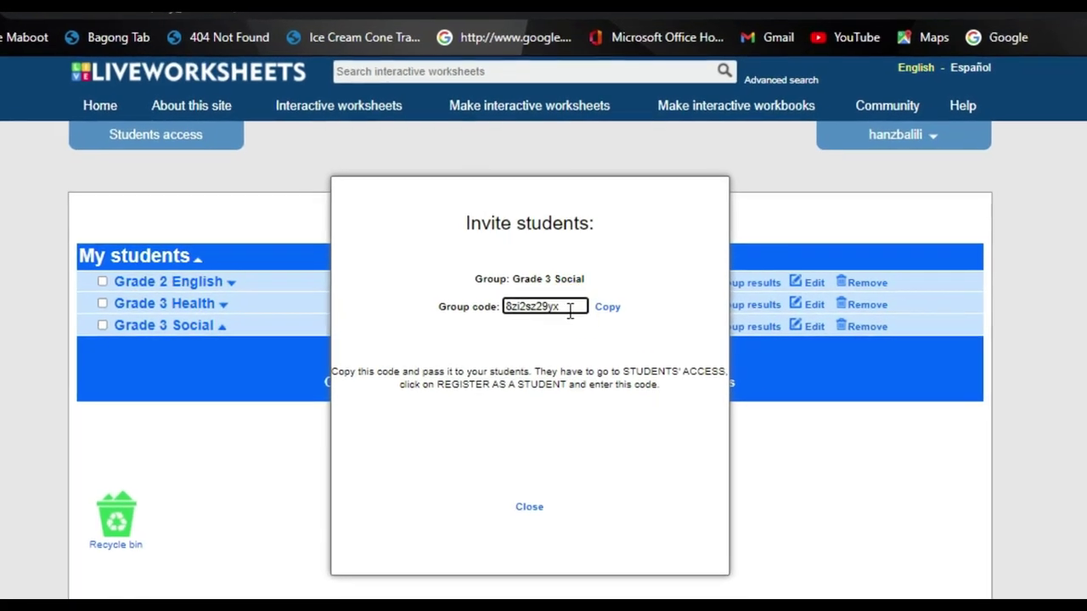
pyautogui.click(610, 314)
pyautogui.hotkey('ctrl', 'c')
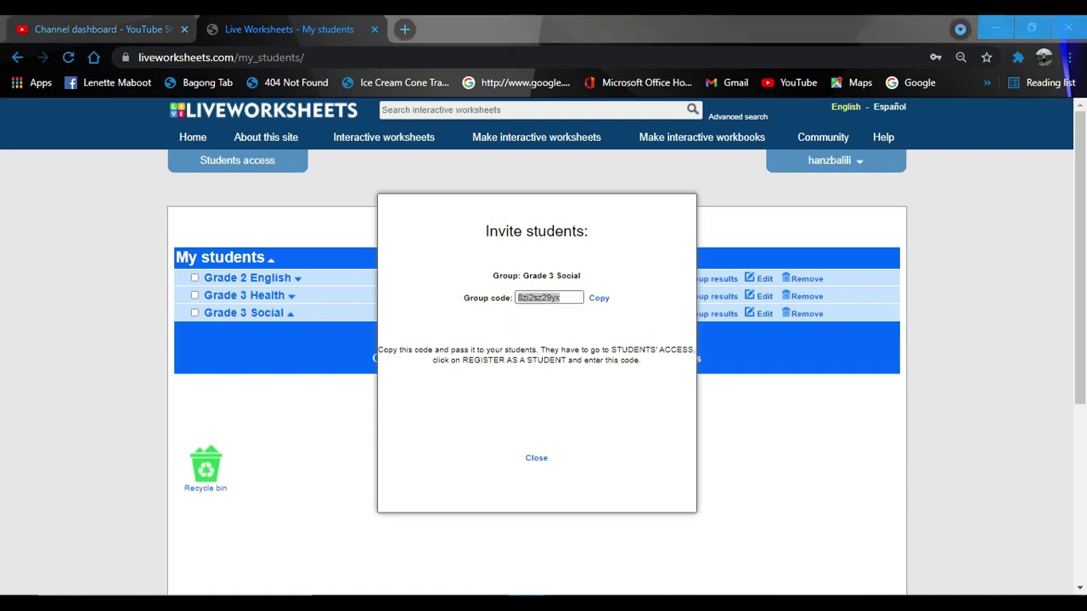
# Step: Paste the Grade 3 Social group code into student registration and send it
pyautogui.moveTo(526, 594)
pyautogui.click(564, 567)
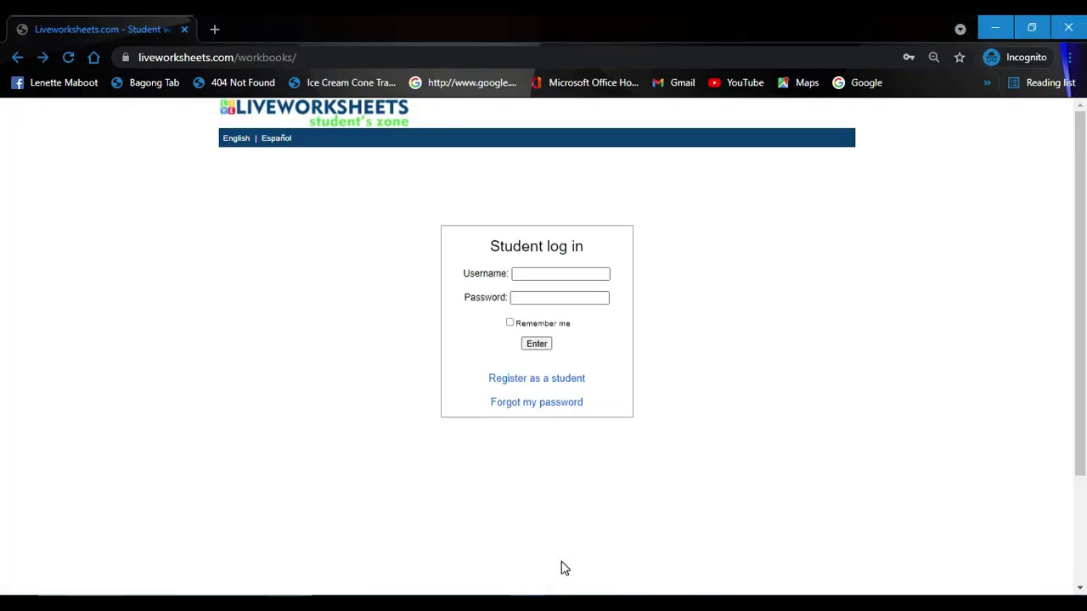
pyautogui.click(534, 384)
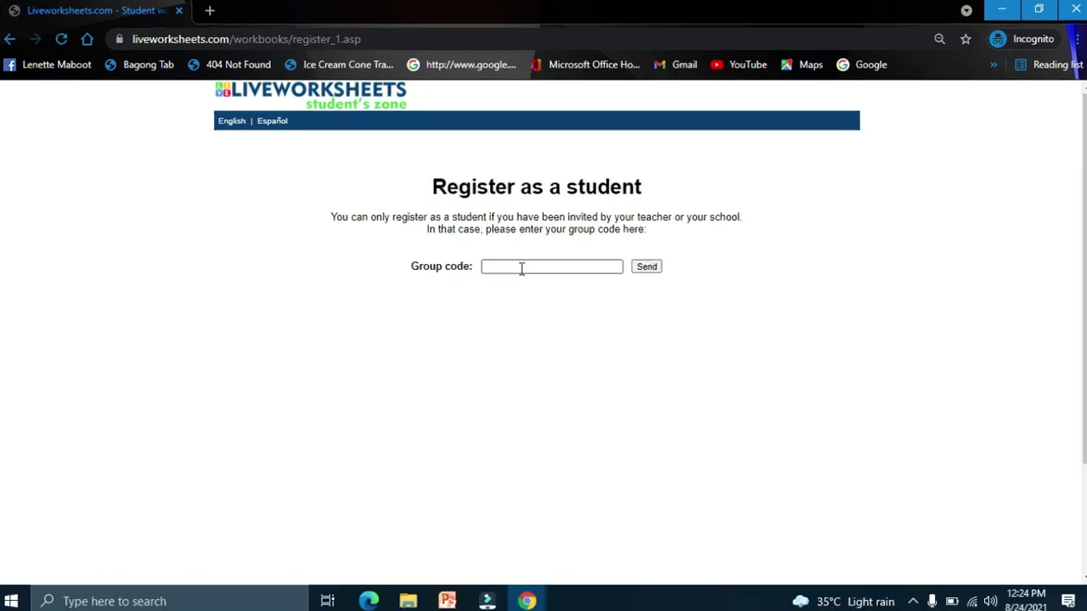
pyautogui.click(521, 269)
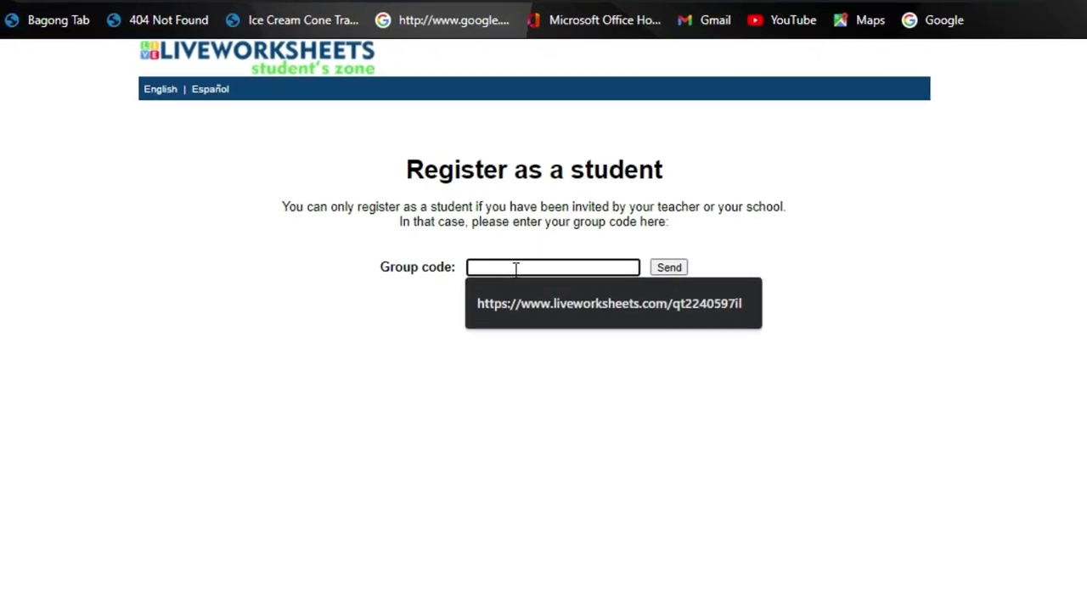
pyautogui.hotkey('ctrl', 'v')
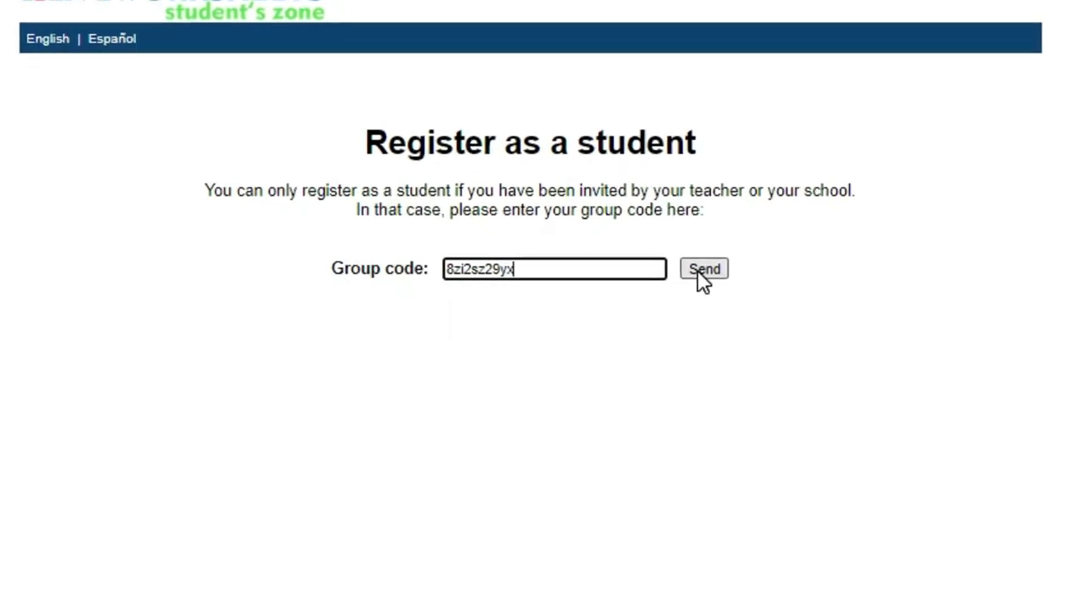
pyautogui.click(702, 270)
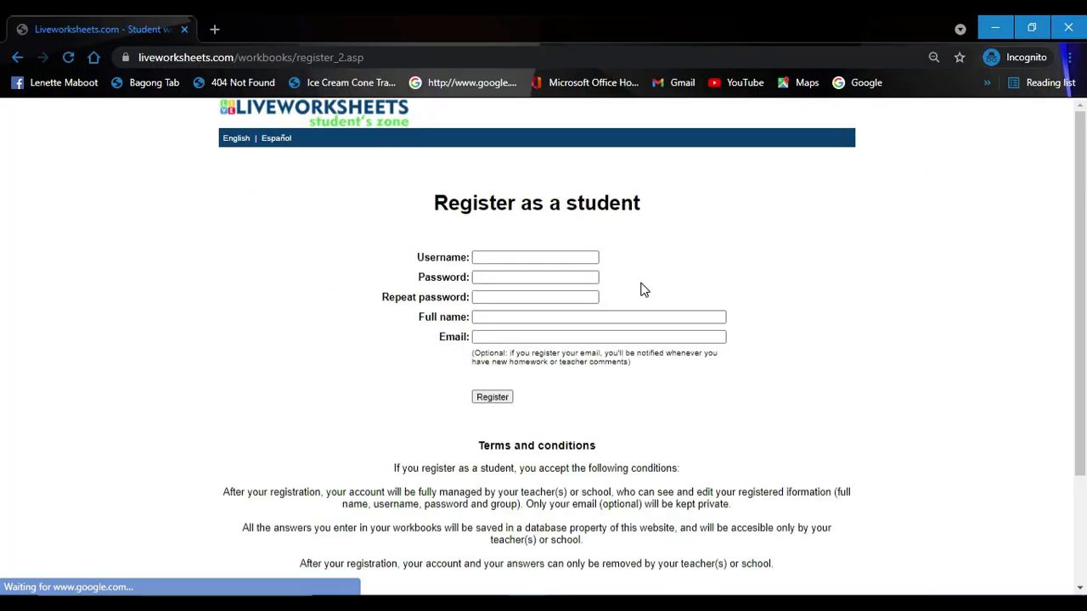
# Step: Enter a first username and password on the student registration form
pyautogui.click(546, 257)
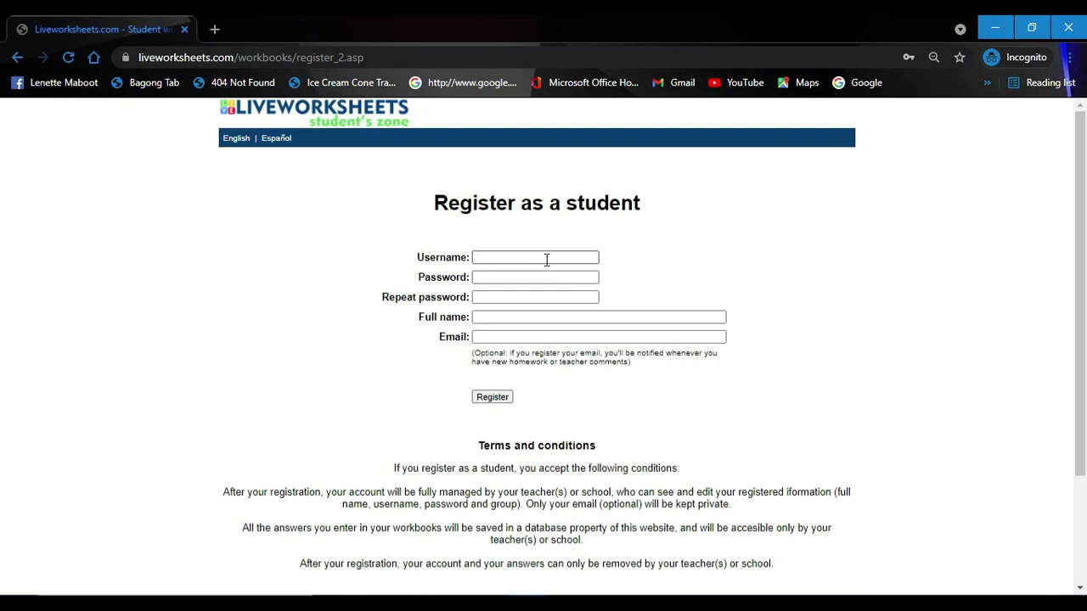
pyautogui.click(410, 416)
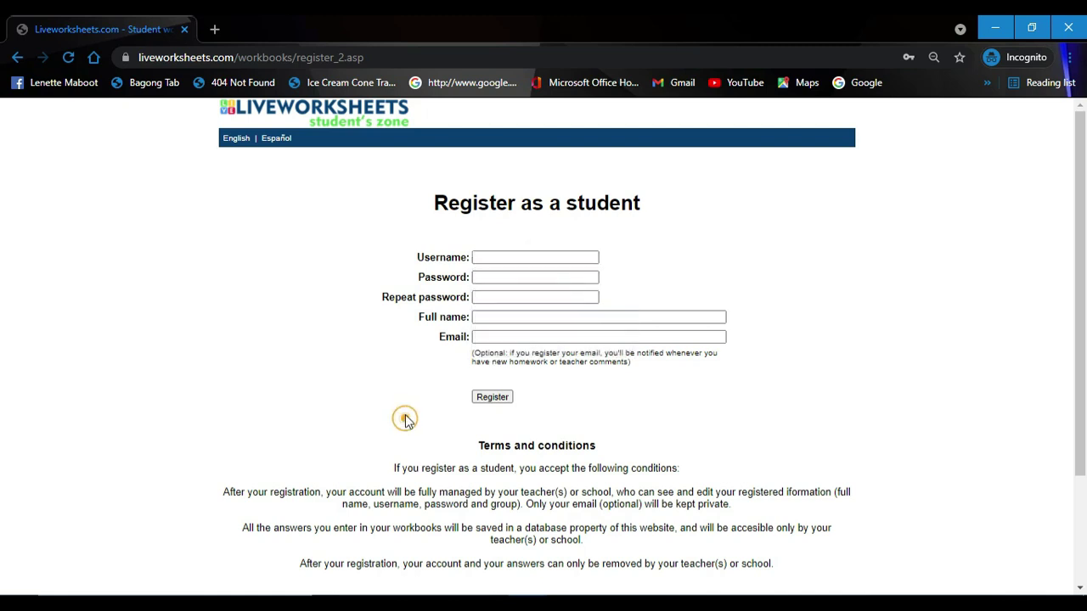
pyautogui.click(495, 257)
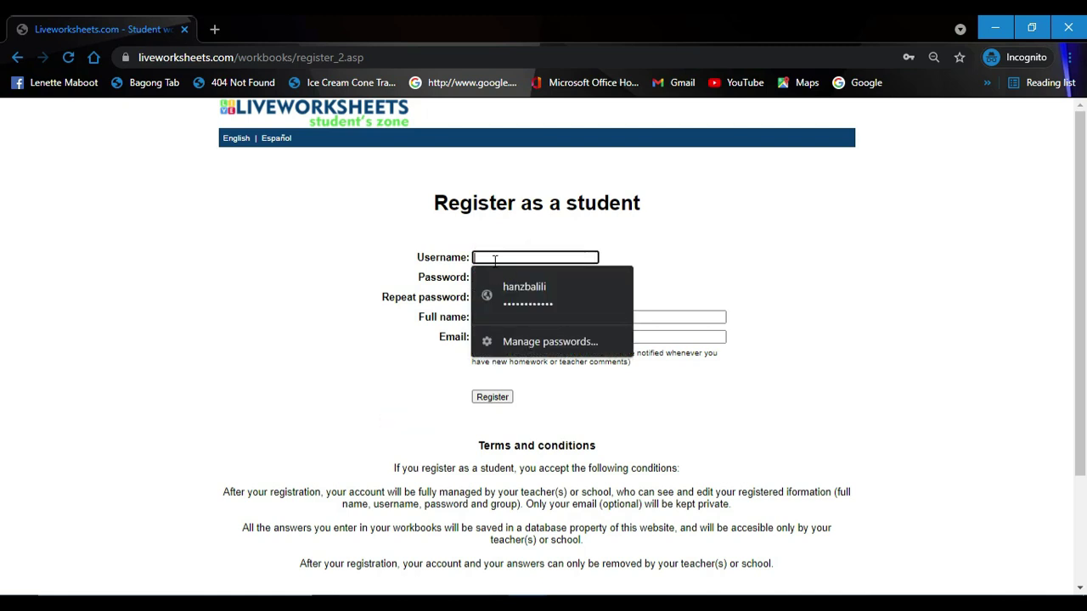
pyautogui.write('G')
pyautogui.press('BackSpace')
pyautogui.write('Balili')
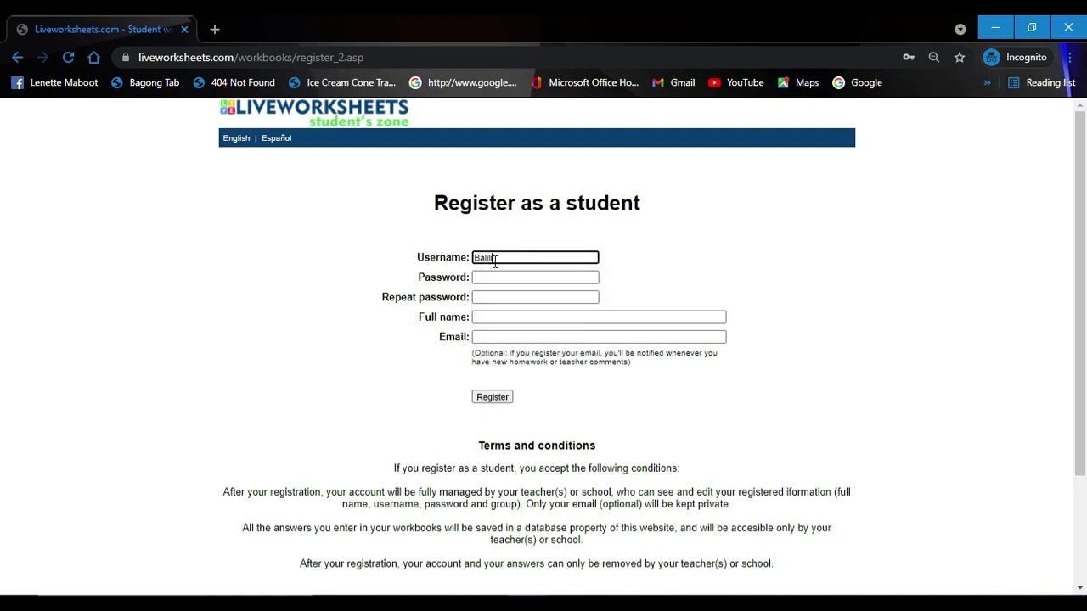
pyautogui.click(495, 280)
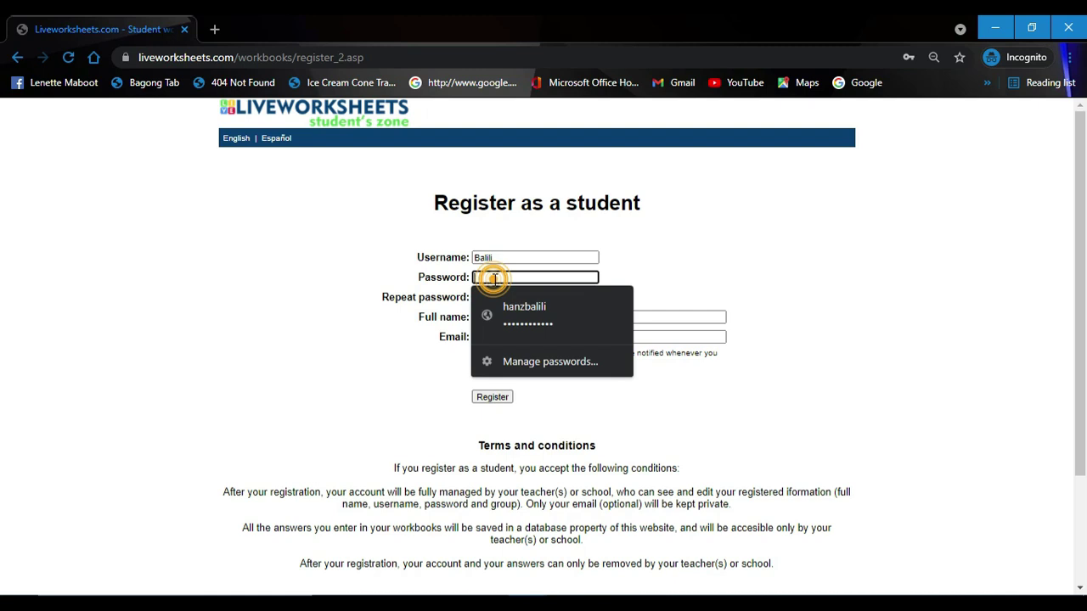
pyautogui.write('123')
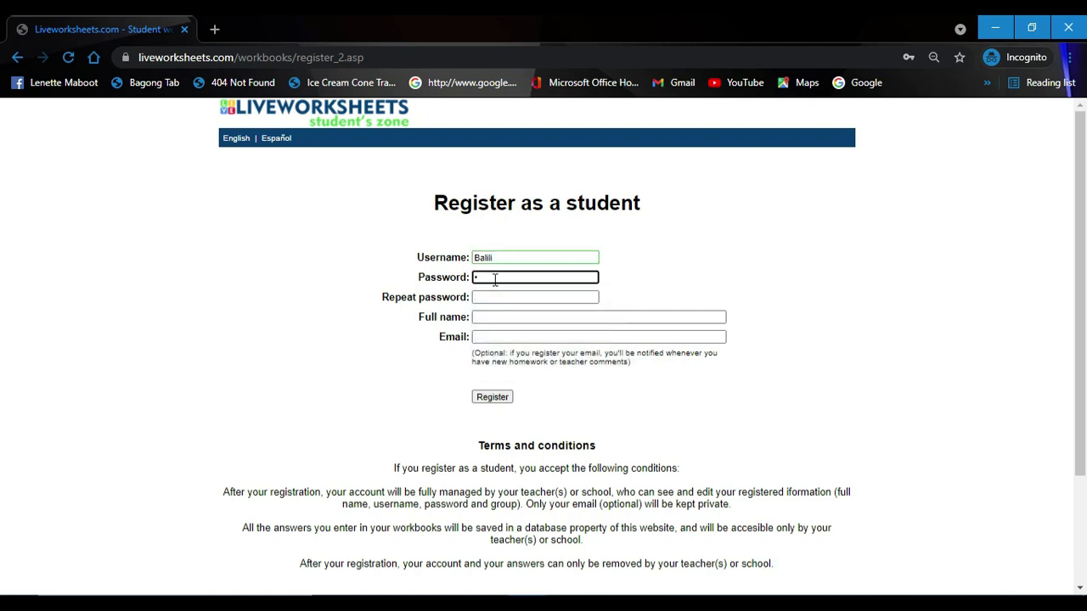
pyautogui.press('BackSpace')
pyautogui.write('123')
# Step: Replace the username with the student's chosen one and enter matching passwords
pyautogui.doubleClick(496, 258)
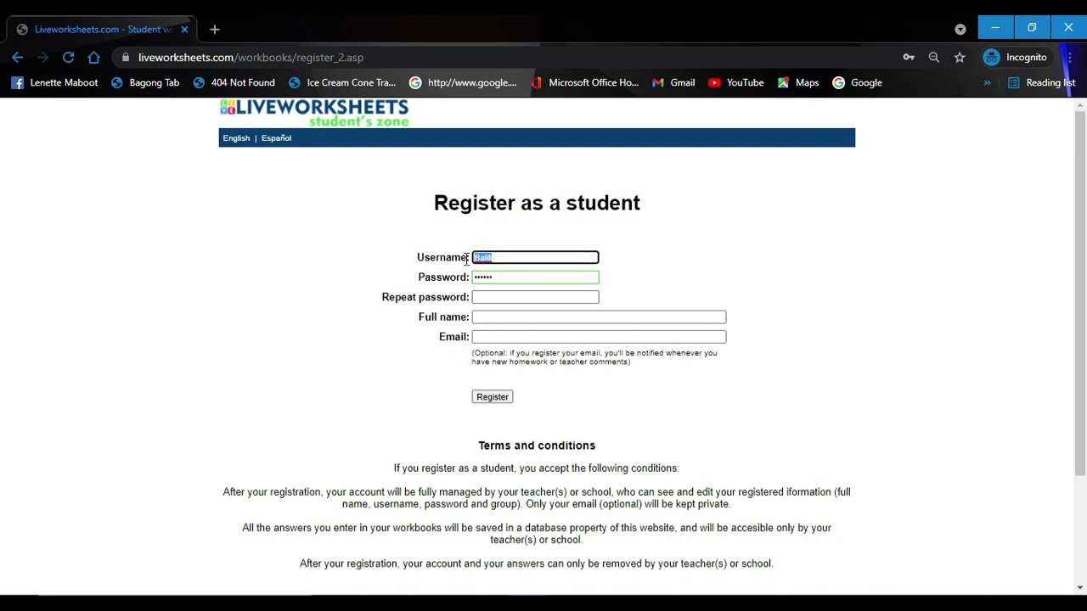
pyautogui.press('BackSpace')
pyautogui.write('Z')
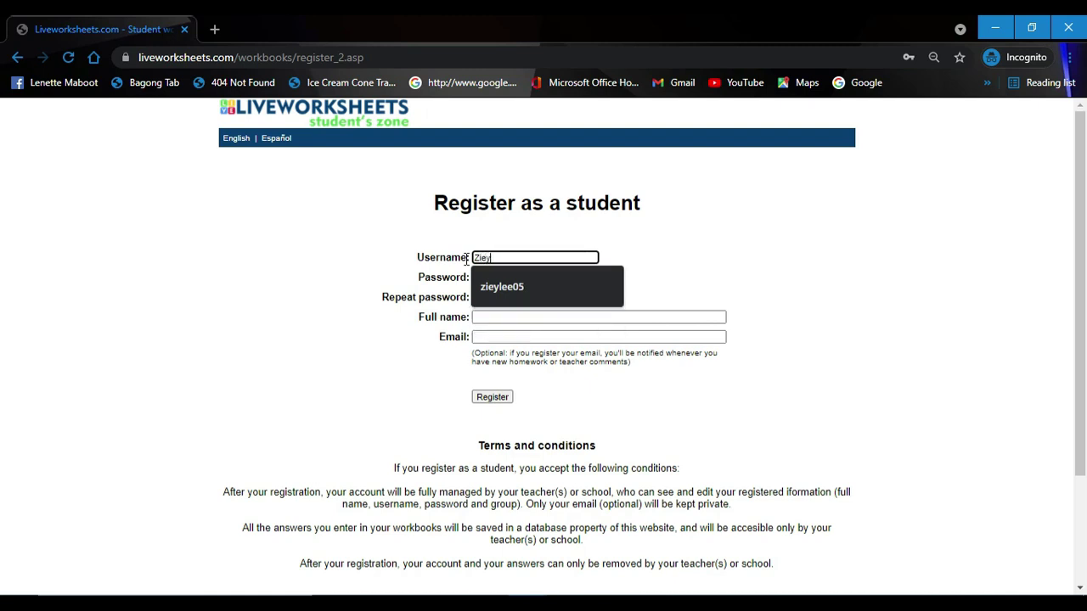
pyautogui.write('iey')
pyautogui.click(696, 245)
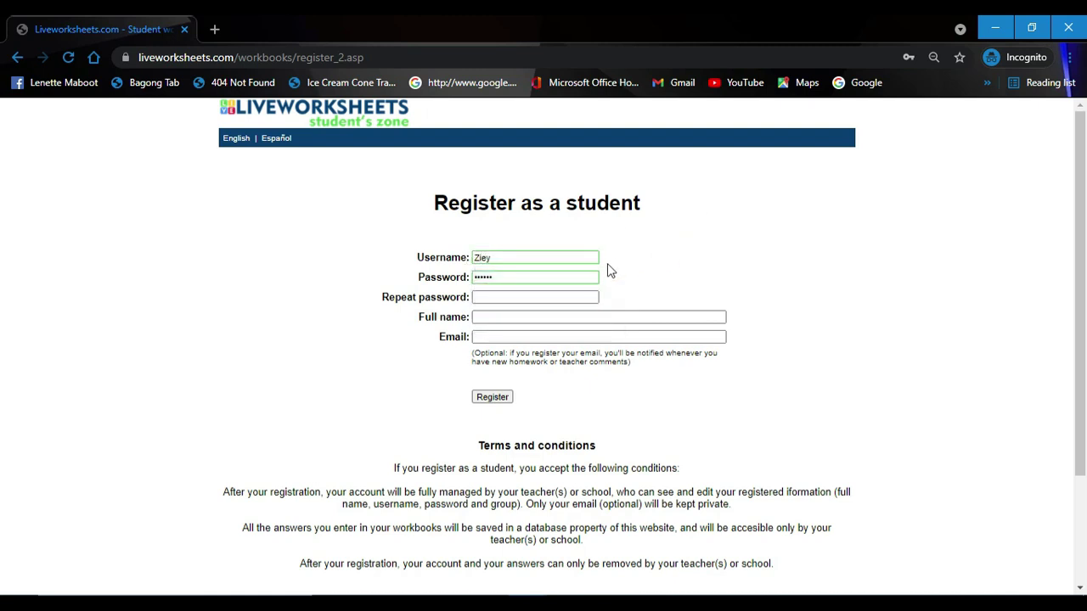
pyautogui.click(594, 277)
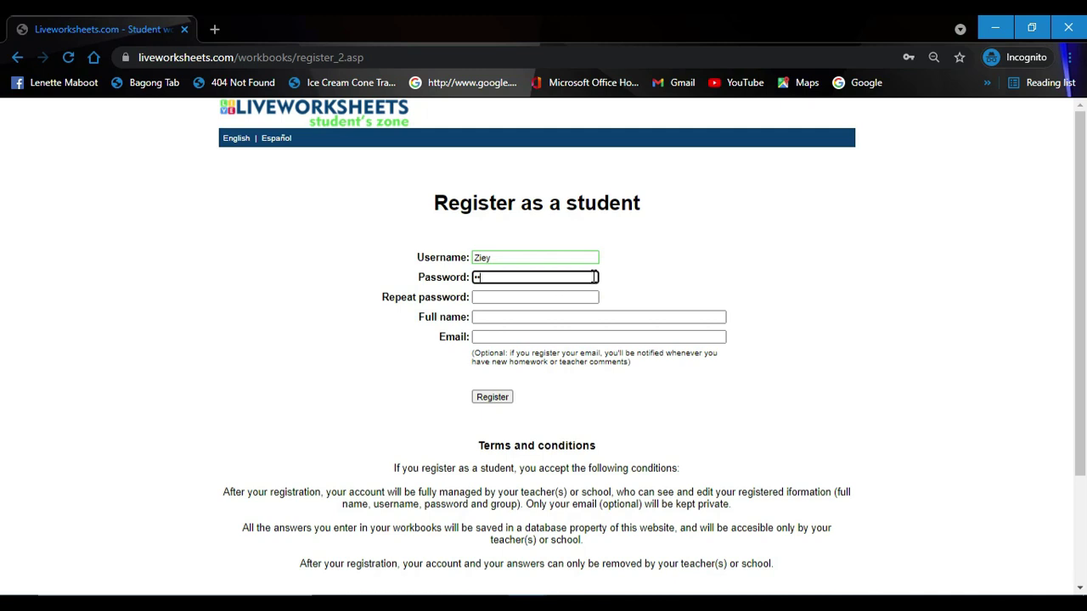
pyautogui.press('BackSpace')
pyautogui.write('••')
pyautogui.click(578, 299)
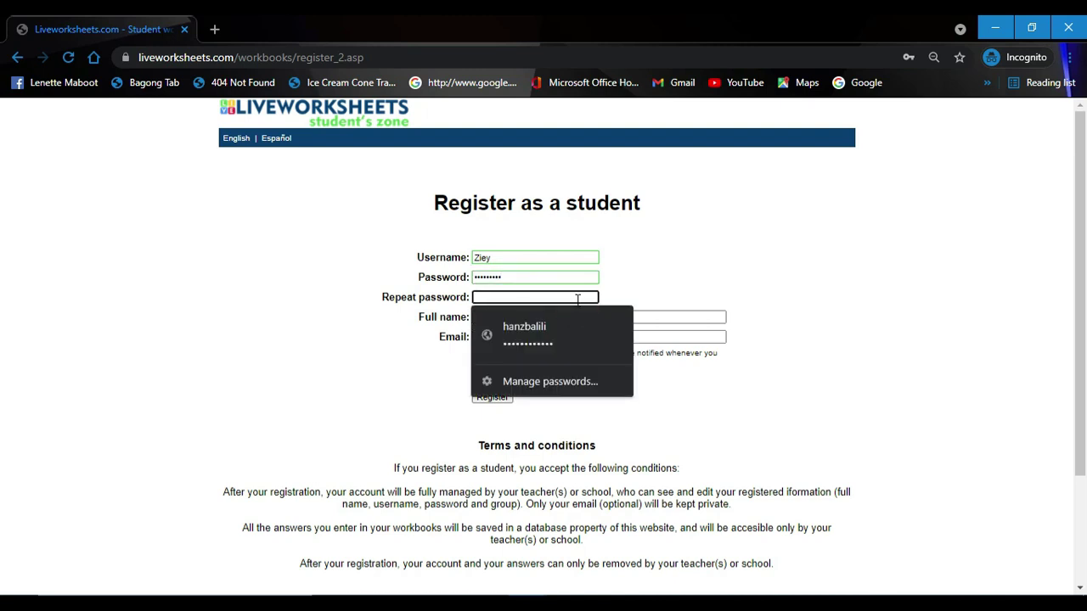
pyautogui.write('••')
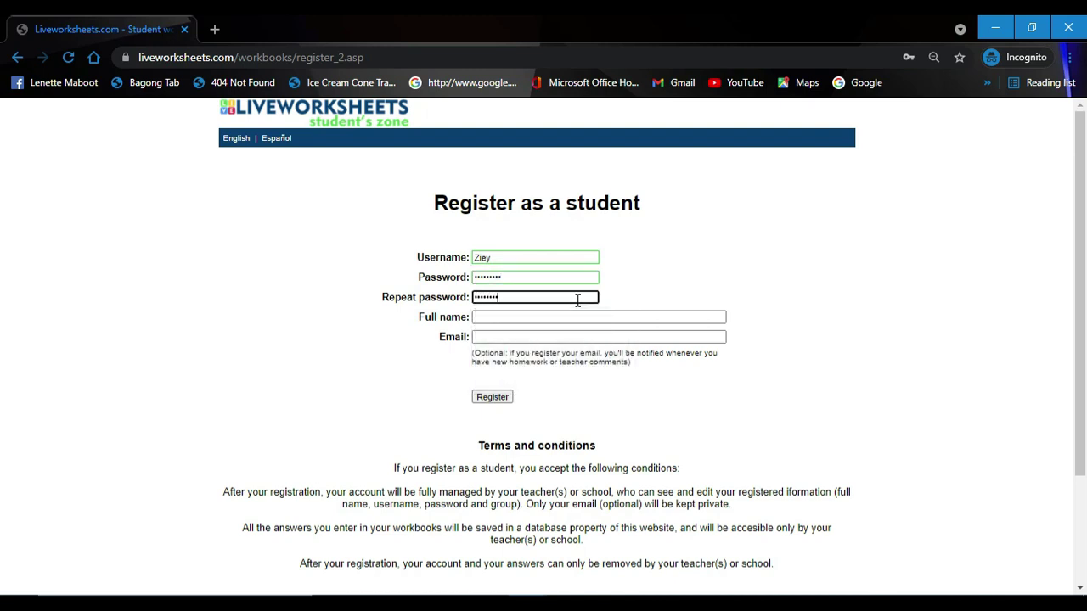
# Step: Fill in the student's full name, leave email blank, and submit the registration
pyautogui.click(574, 317)
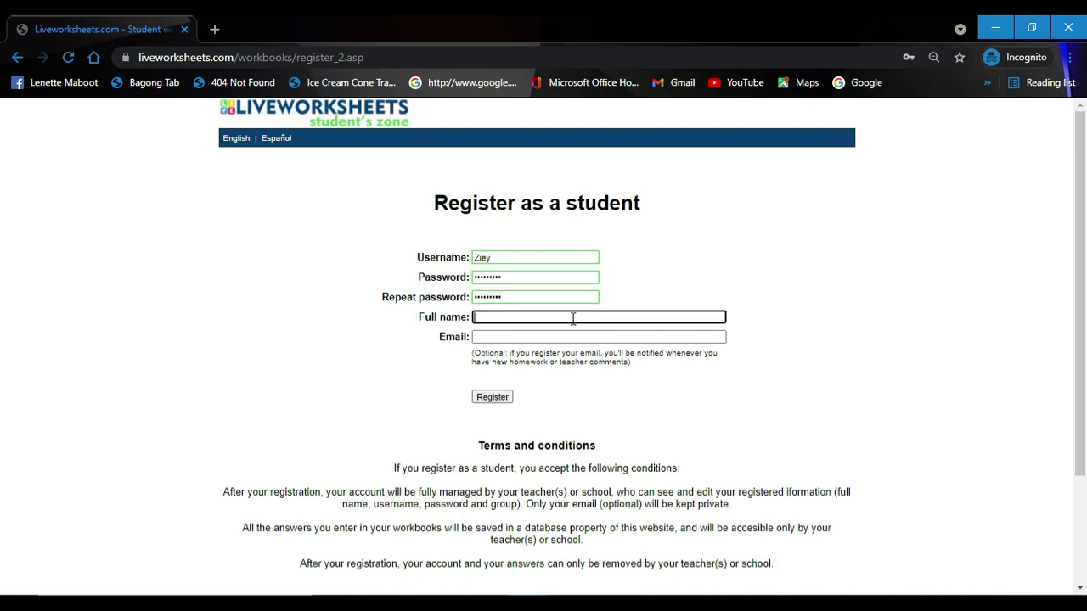
pyautogui.write('Zi')
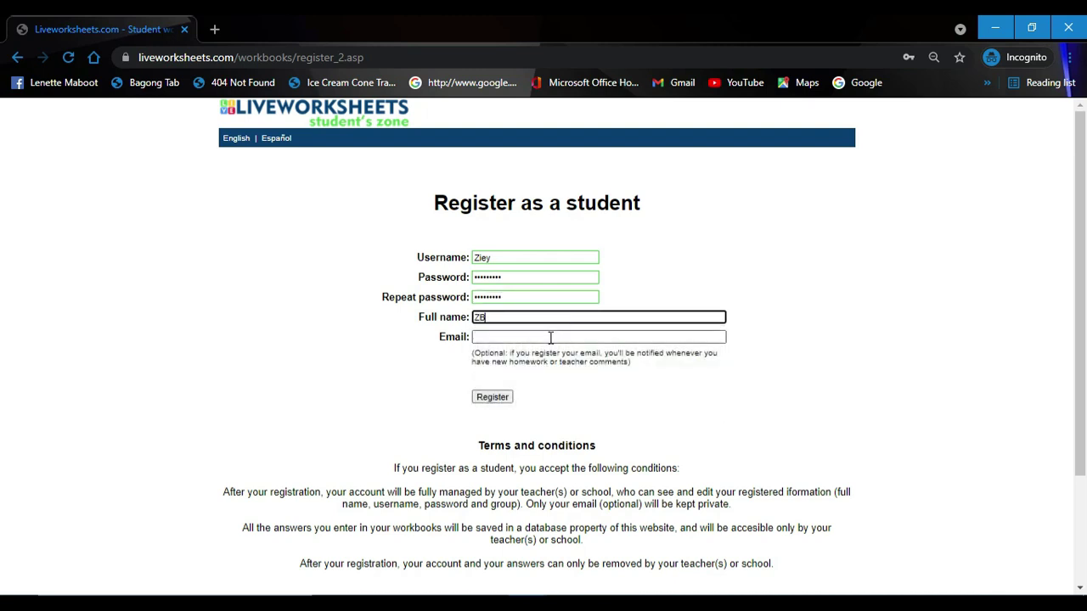
pyautogui.click(550, 337)
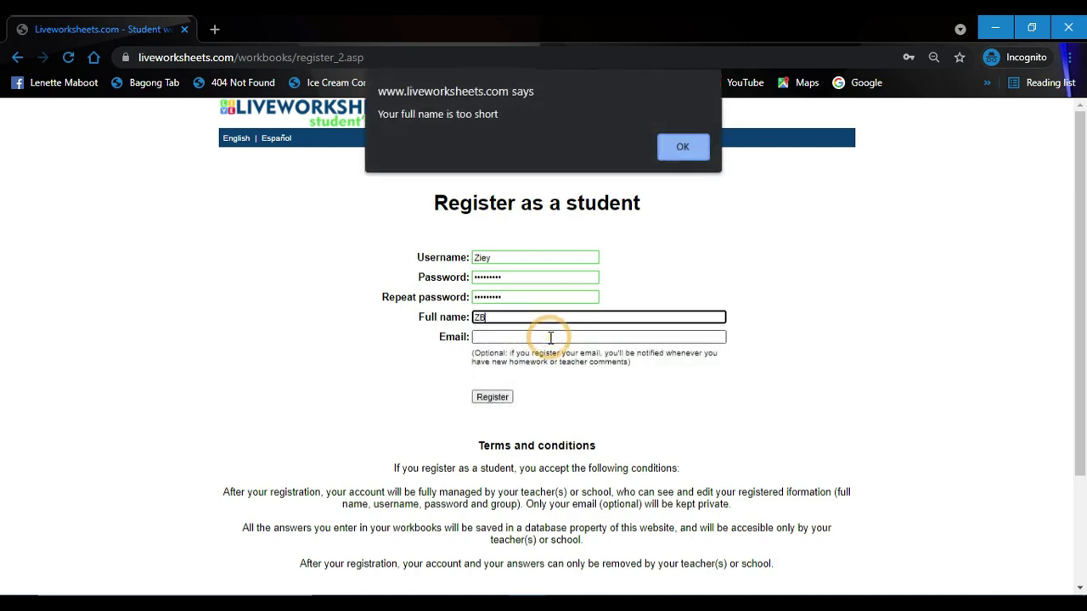
pyautogui.click(679, 146)
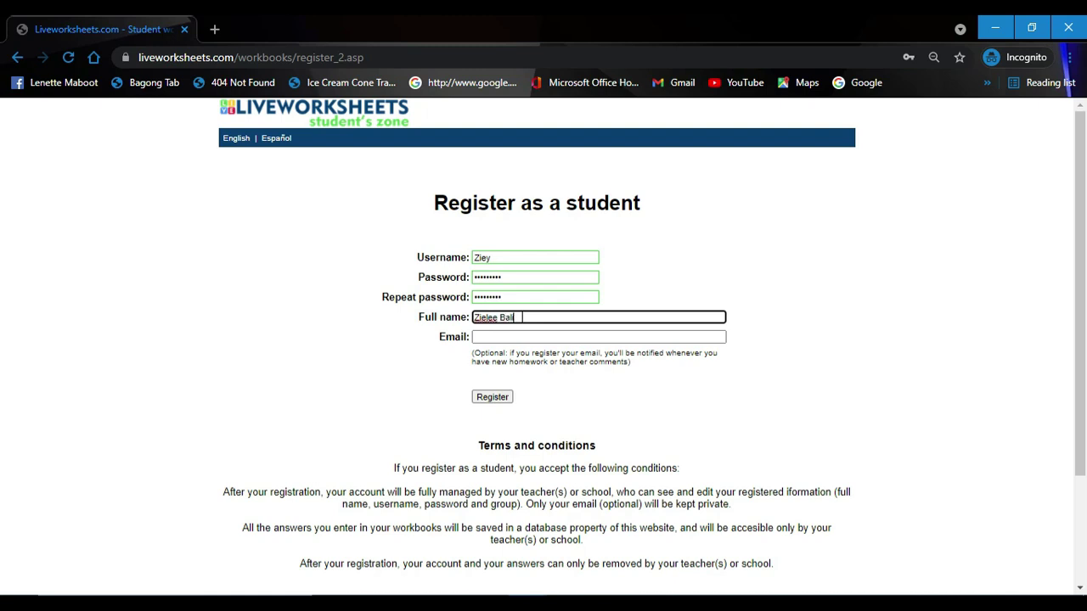
pyautogui.click(511, 336)
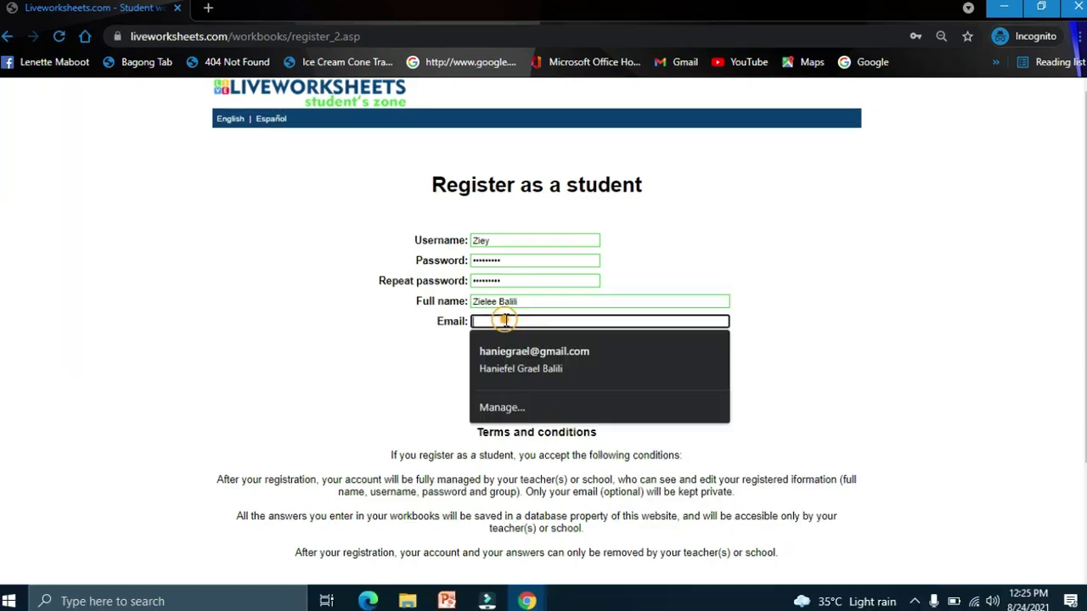
pyautogui.click(812, 298)
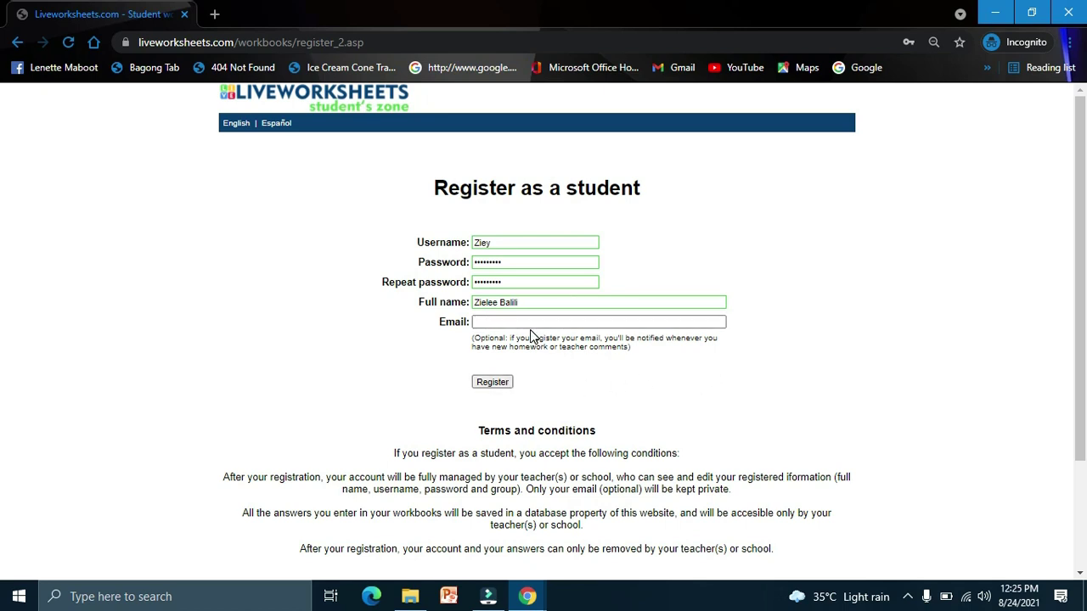
pyautogui.click(492, 383)
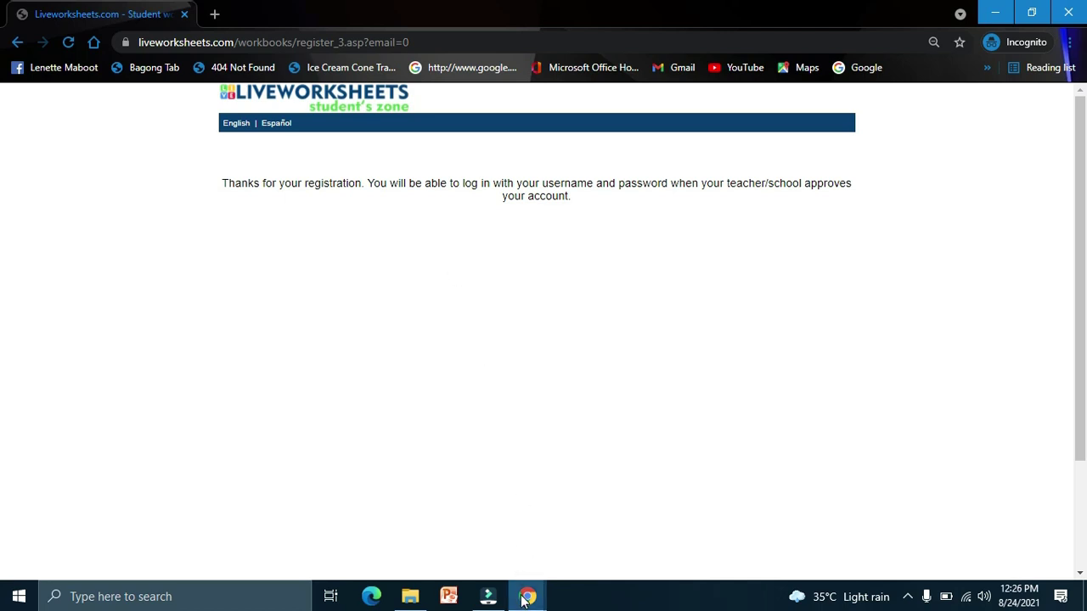
# Step: Close Invite students and accept the pending student on the Accept new students page
pyautogui.moveTo(521, 592)
pyautogui.click(457, 551)
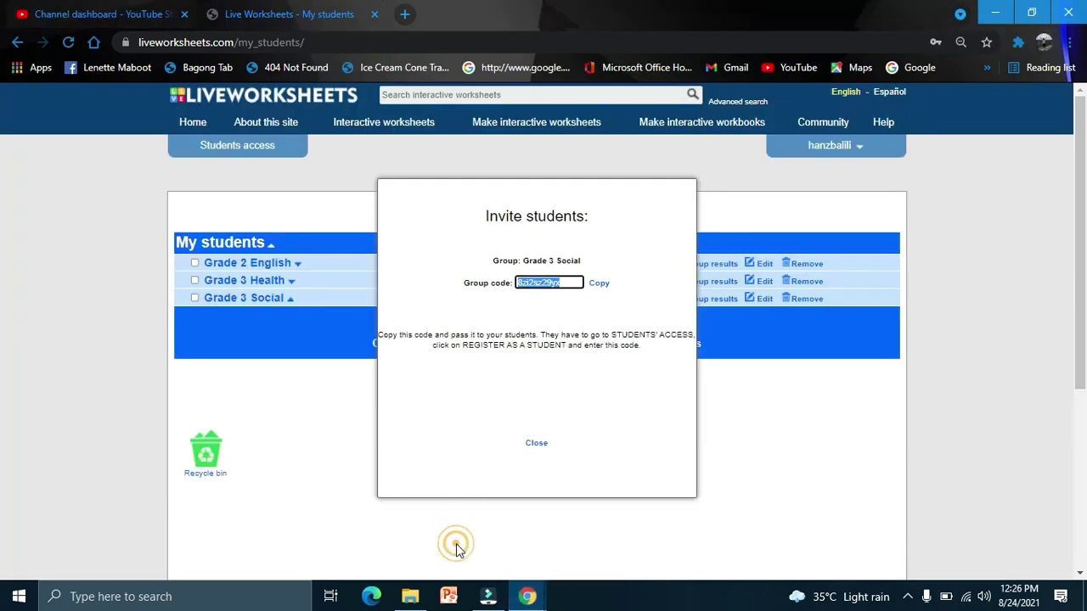
pyautogui.click(532, 444)
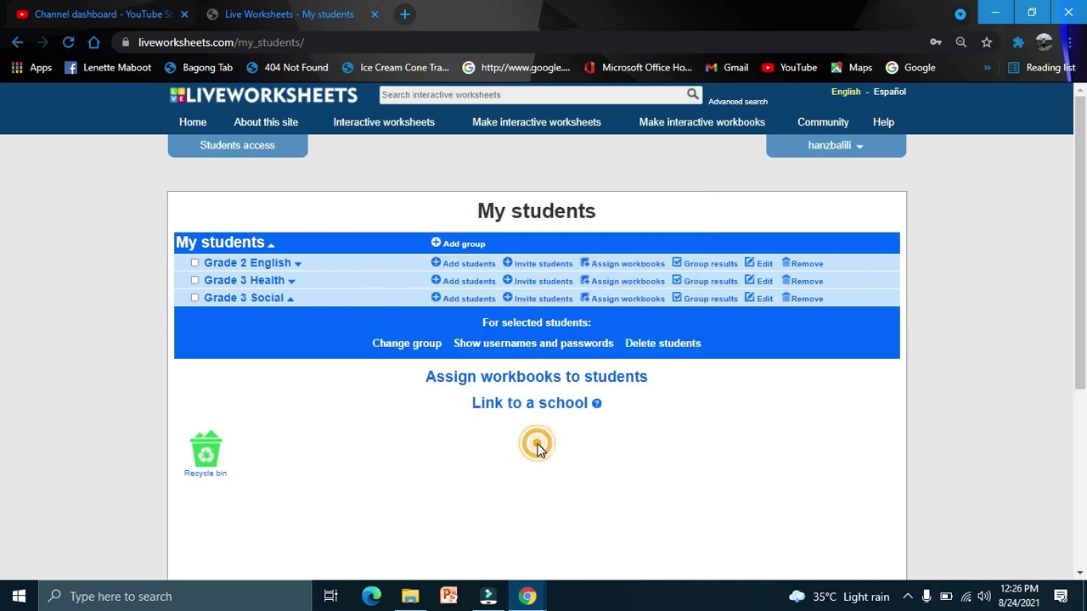
pyautogui.click(597, 338)
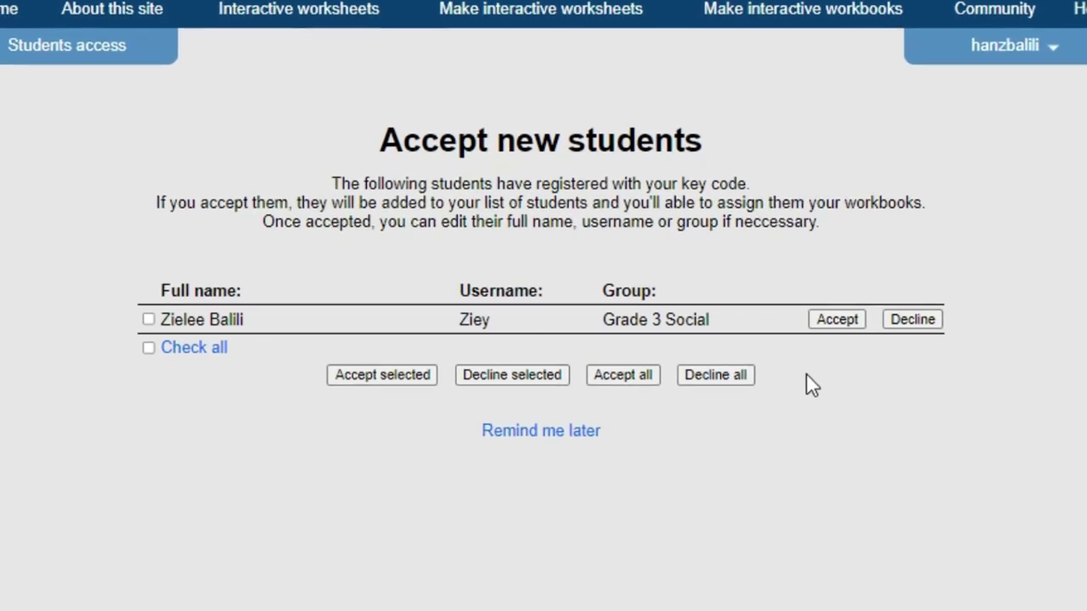
pyautogui.click(875, 321)
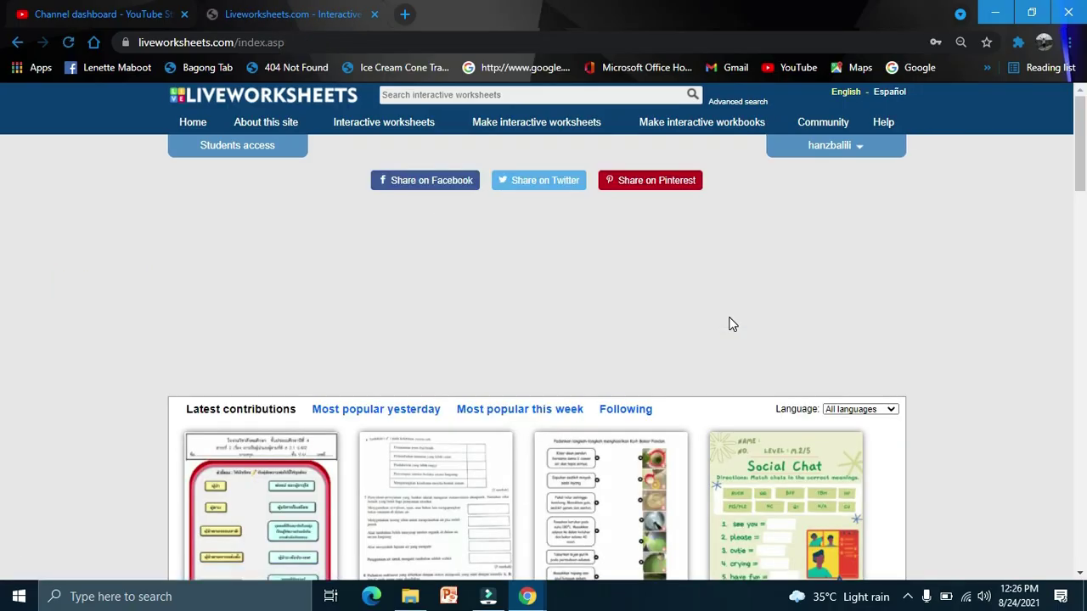
pyautogui.click(528, 597)
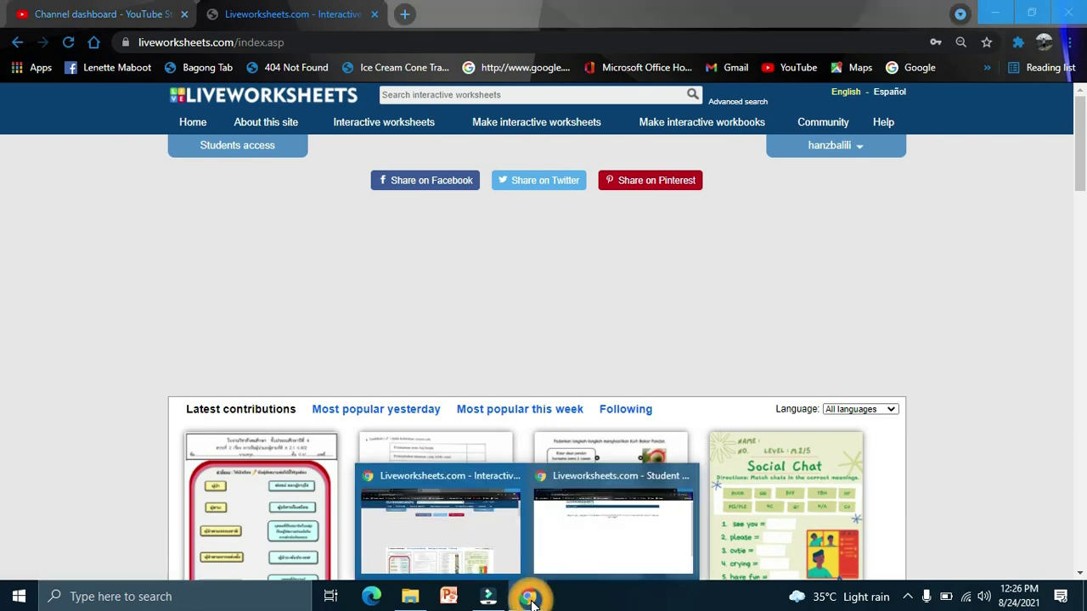
# Step: Load the Liveworksheets home page in the student's private window
pyautogui.click(621, 515)
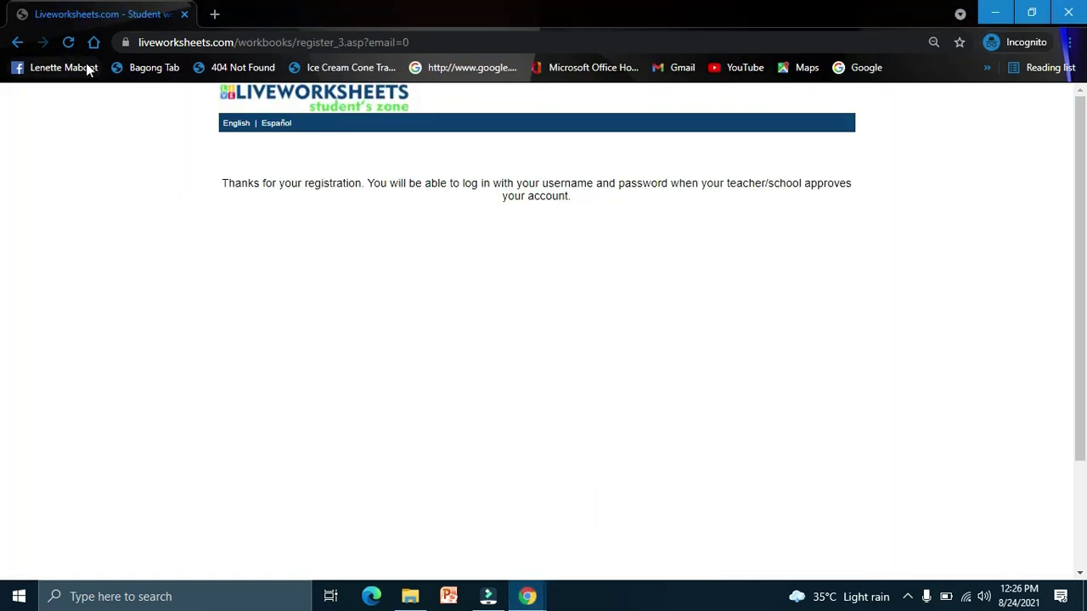
pyautogui.moveTo(235, 42); pyautogui.dragTo(409, 41)
pyautogui.press('BackSpace')
pyautogui.press('Return')
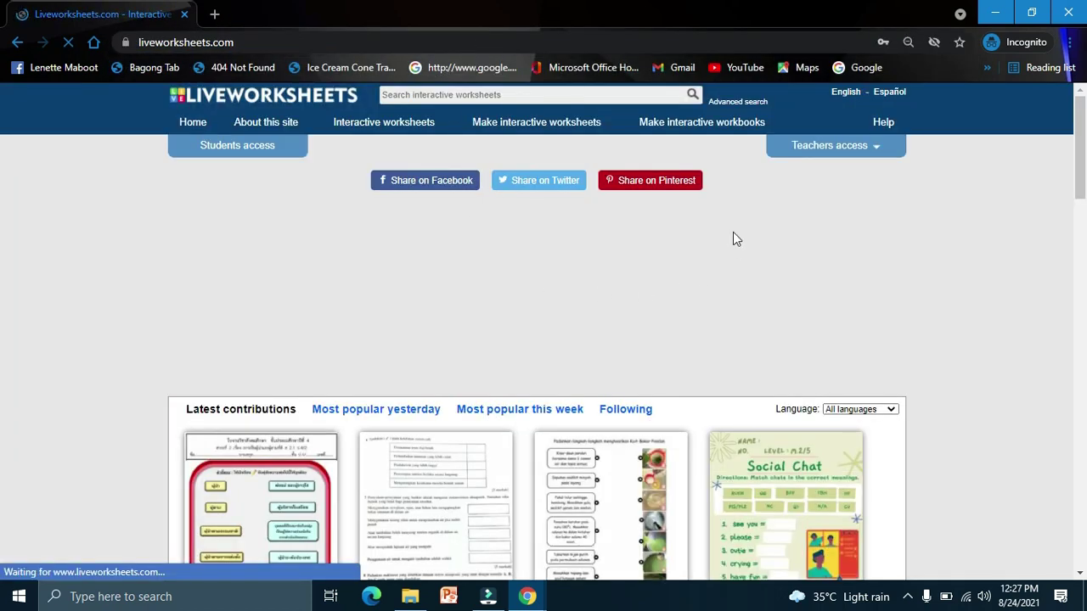
# Step: Log in through Students access with the new student's username and password
pyautogui.click(244, 150)
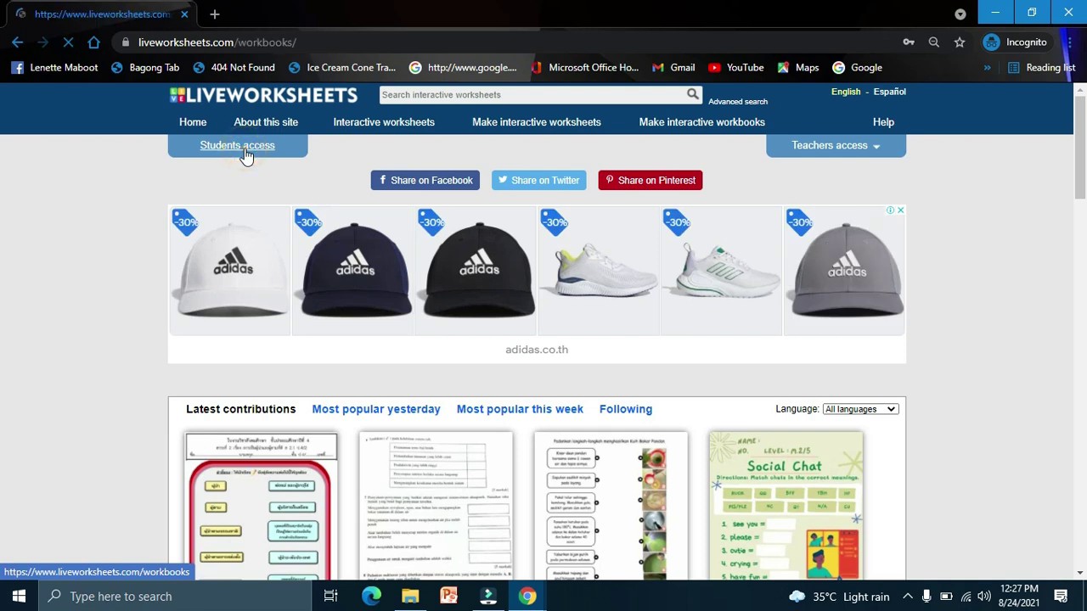
pyautogui.click(569, 255)
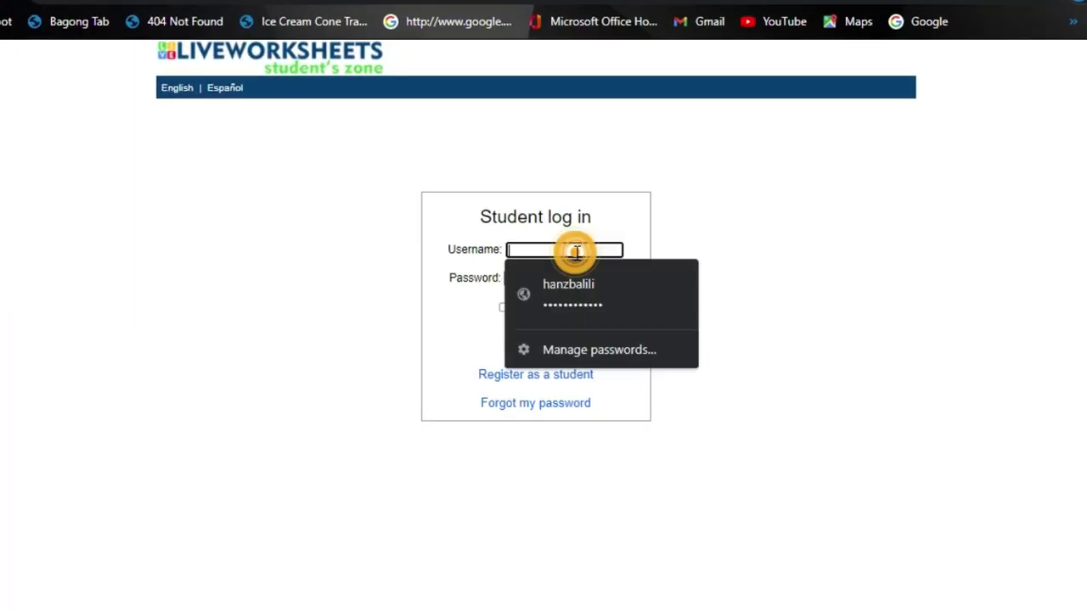
pyautogui.write('Z')
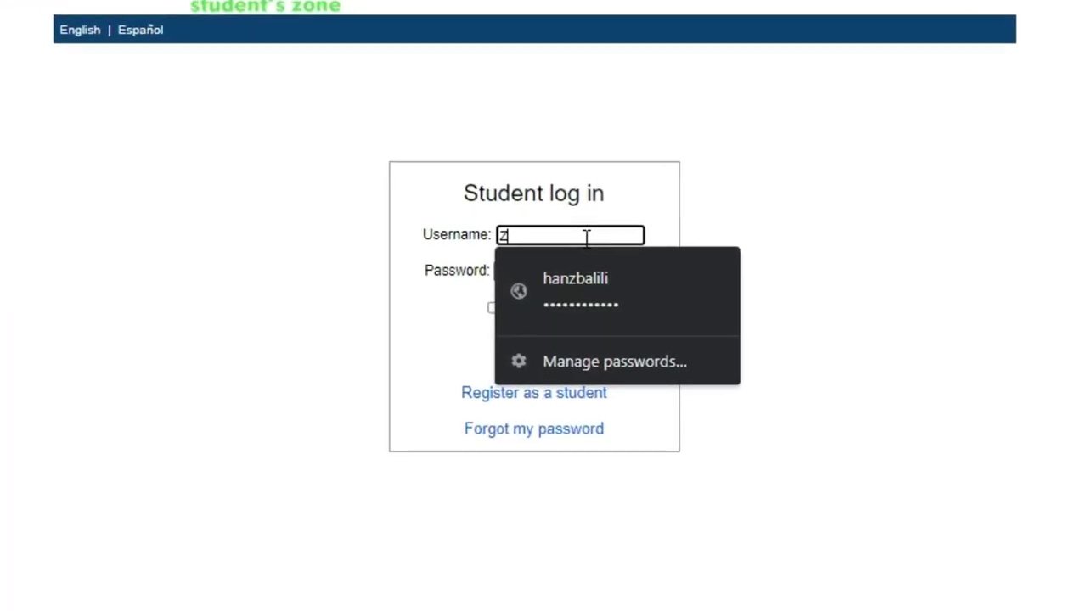
pyautogui.write('iey')
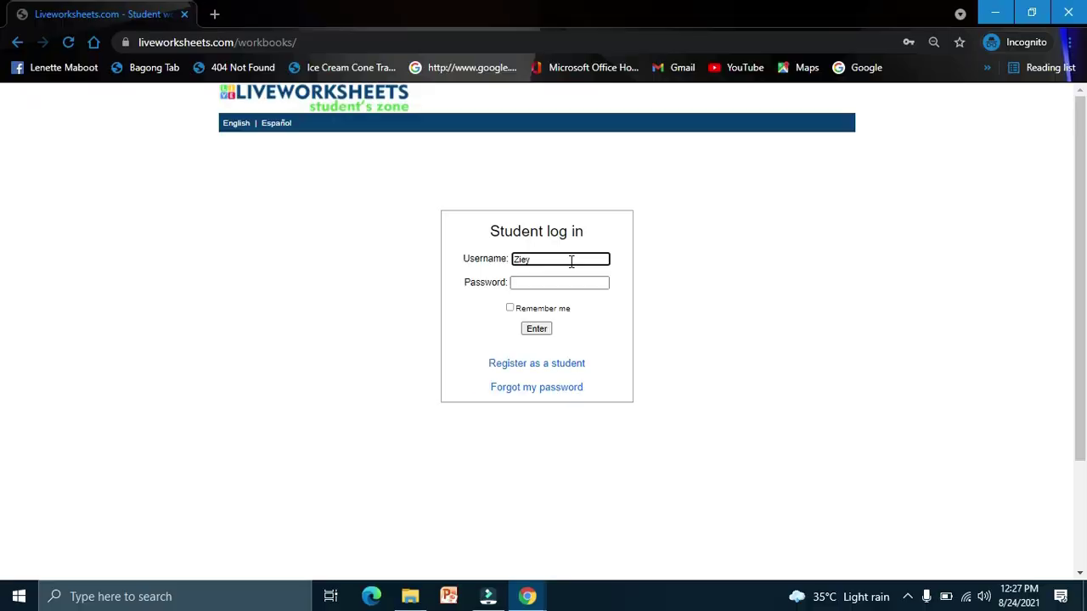
pyautogui.click(555, 282)
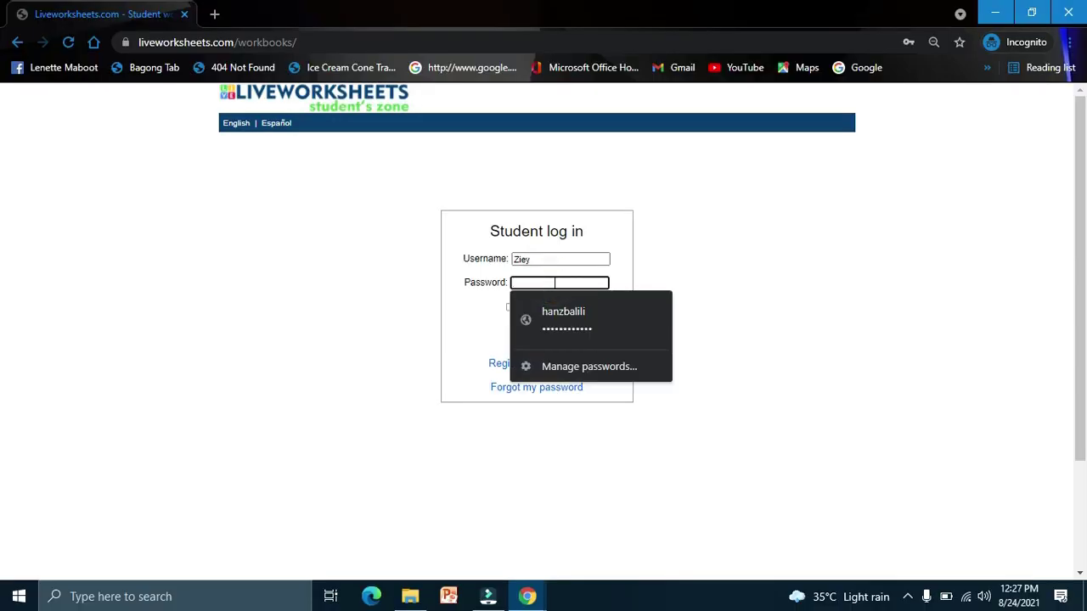
pyautogui.write('••')
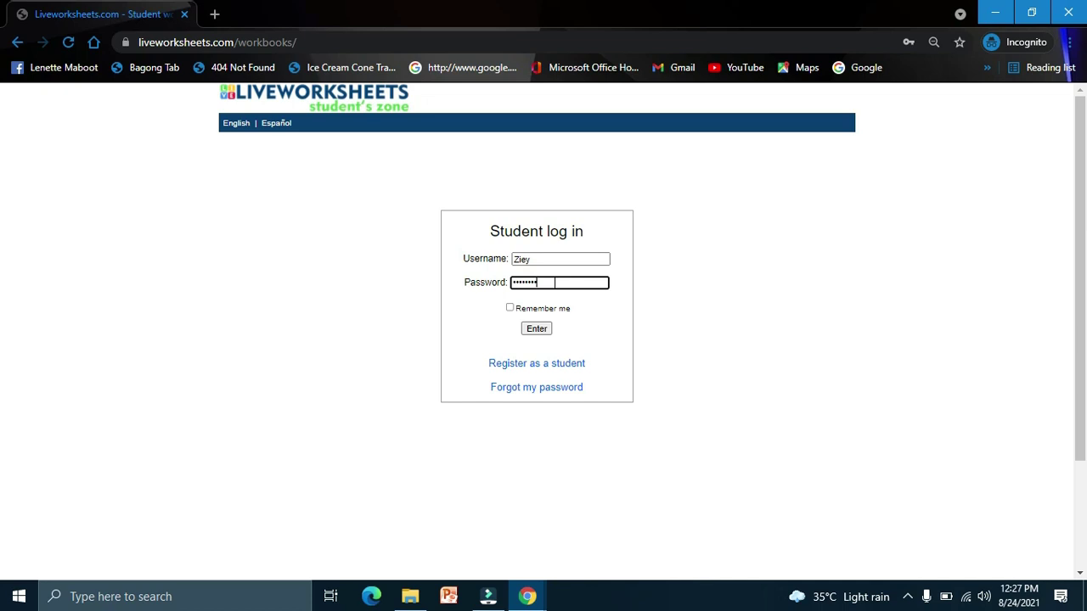
pyautogui.click(536, 331)
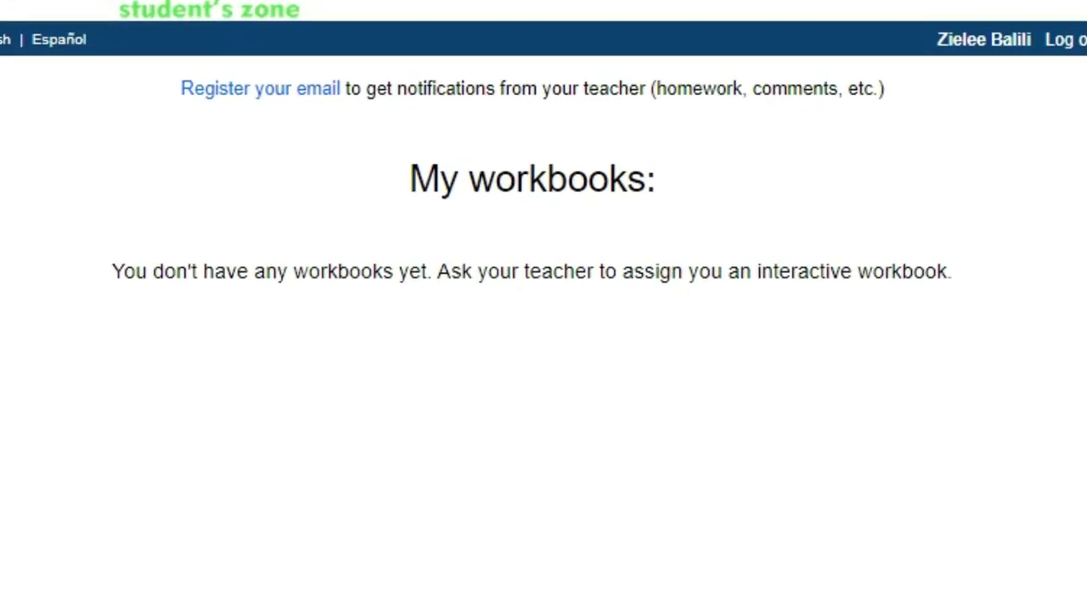
# Step: Open Grade 2 English Pronouns from the teacher's My worksheets and copy its link
pyautogui.click(527, 596)
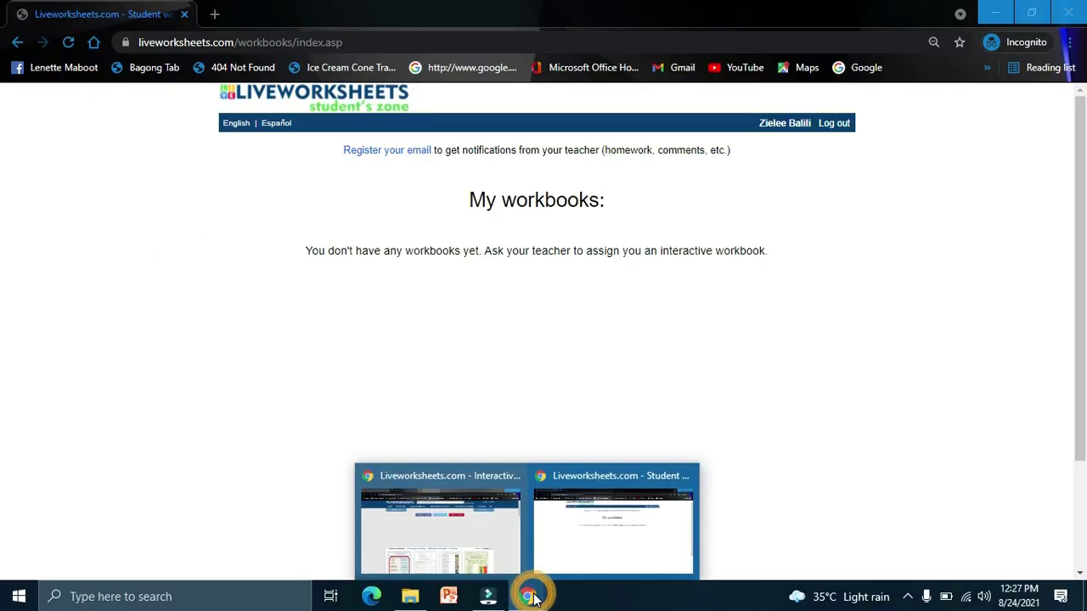
pyautogui.click(478, 544)
pyautogui.click(859, 148)
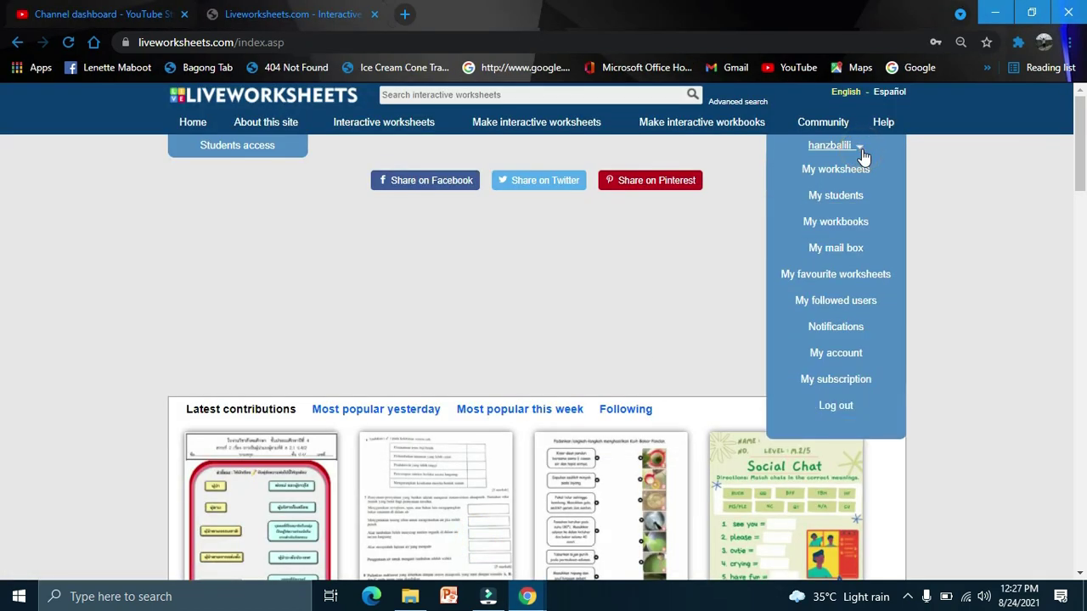
pyautogui.click(845, 172)
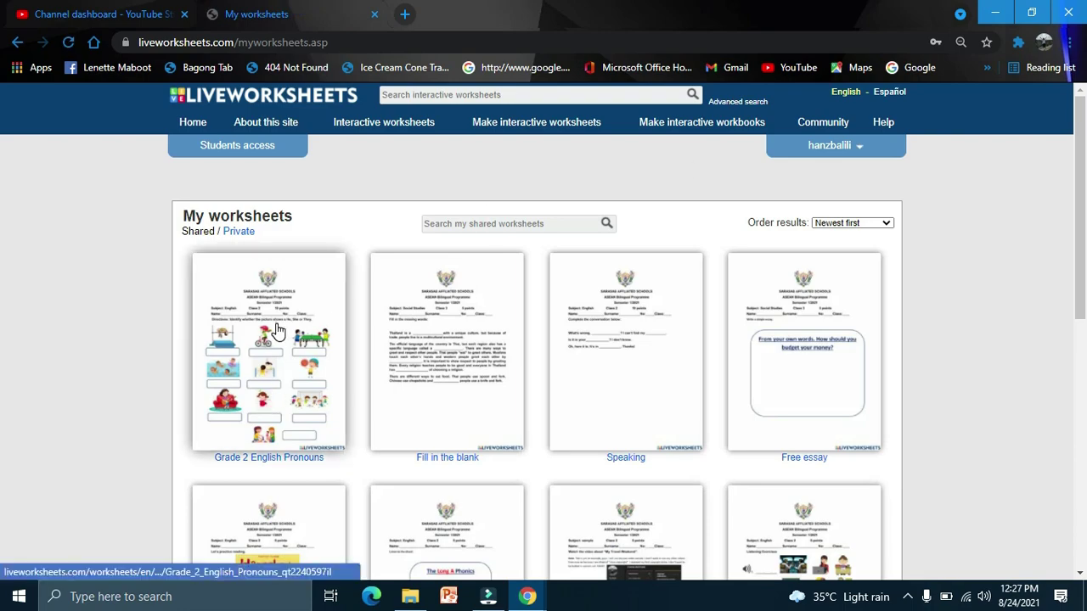
pyautogui.click(273, 323)
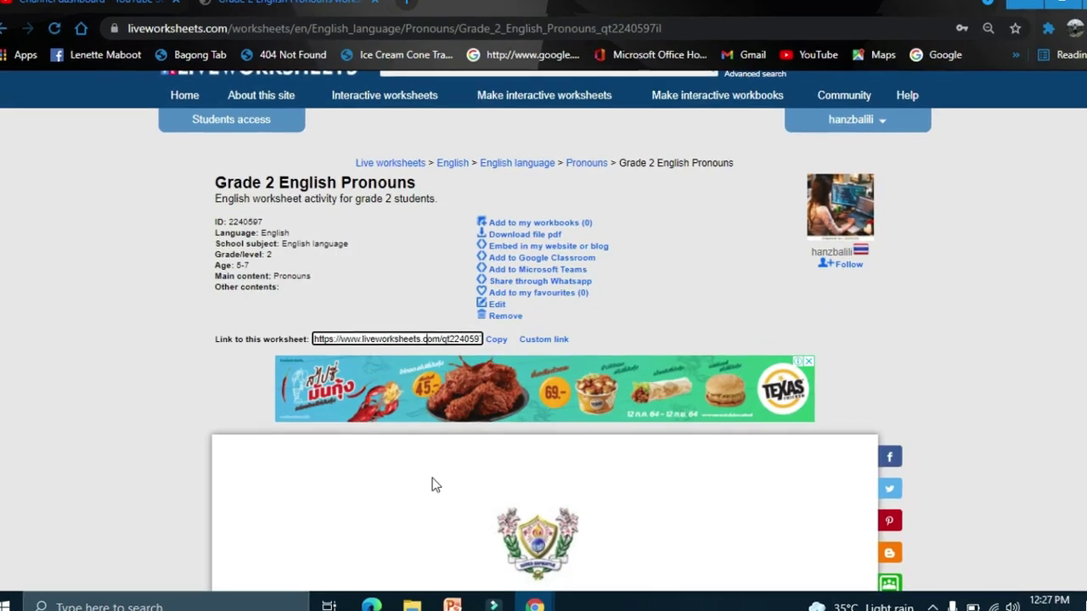
pyautogui.scroll(-6, 435, 485)
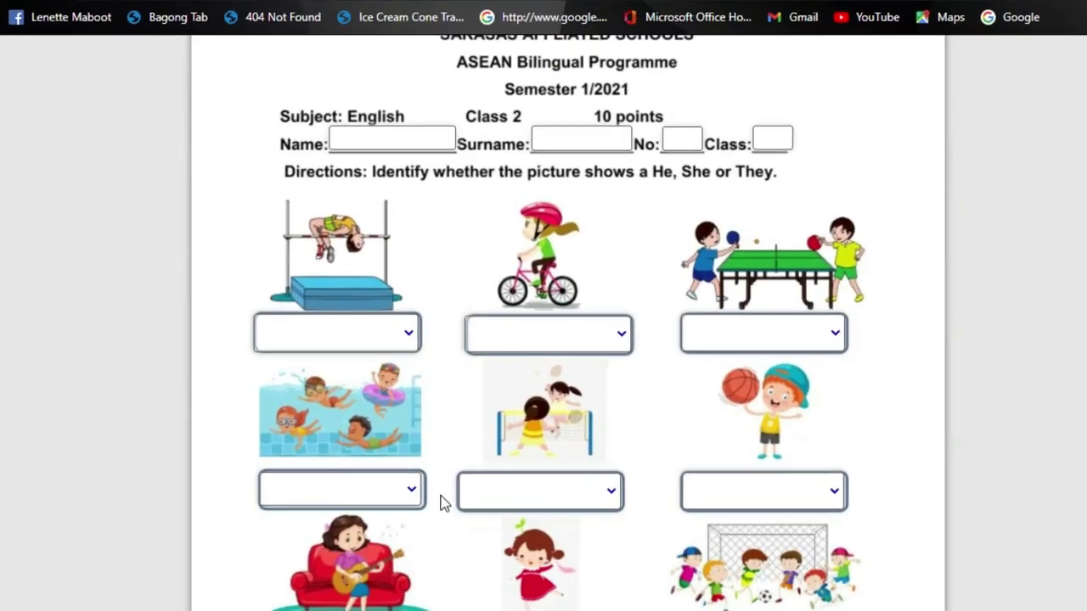
pyautogui.scroll(6, 435, 486)
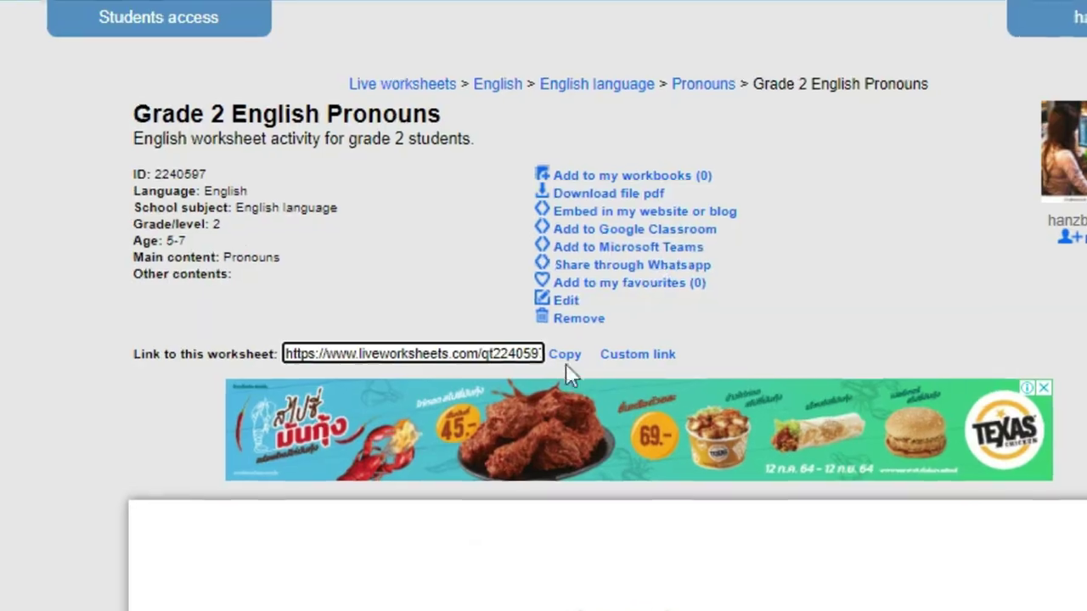
pyautogui.click(535, 353)
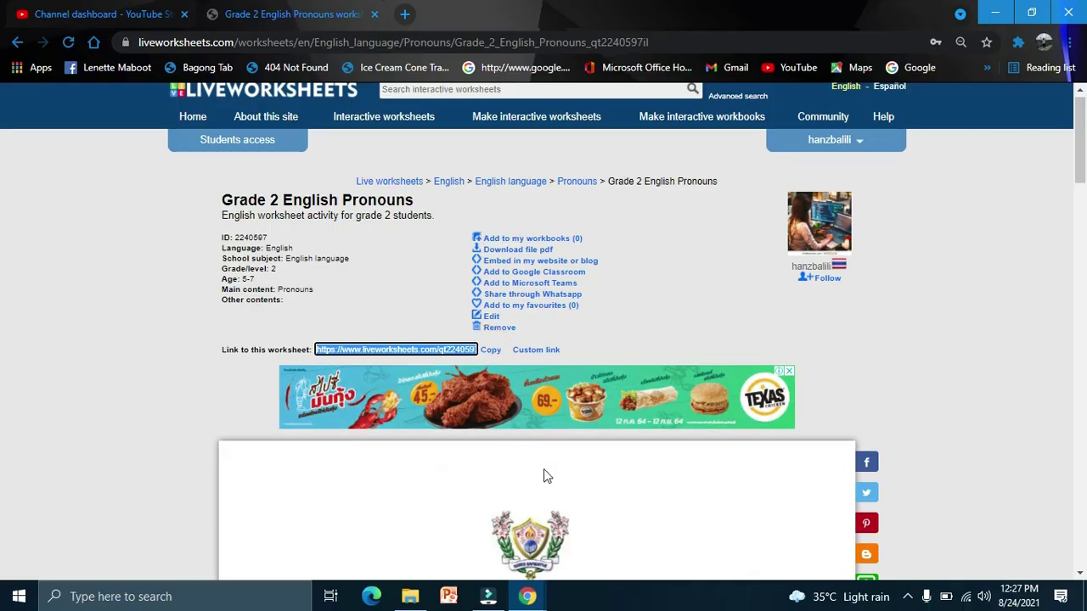
# Step: Load the copied Grade 2 English Pronouns worksheet link in the student's window
pyautogui.click(527, 596)
pyautogui.click(574, 560)
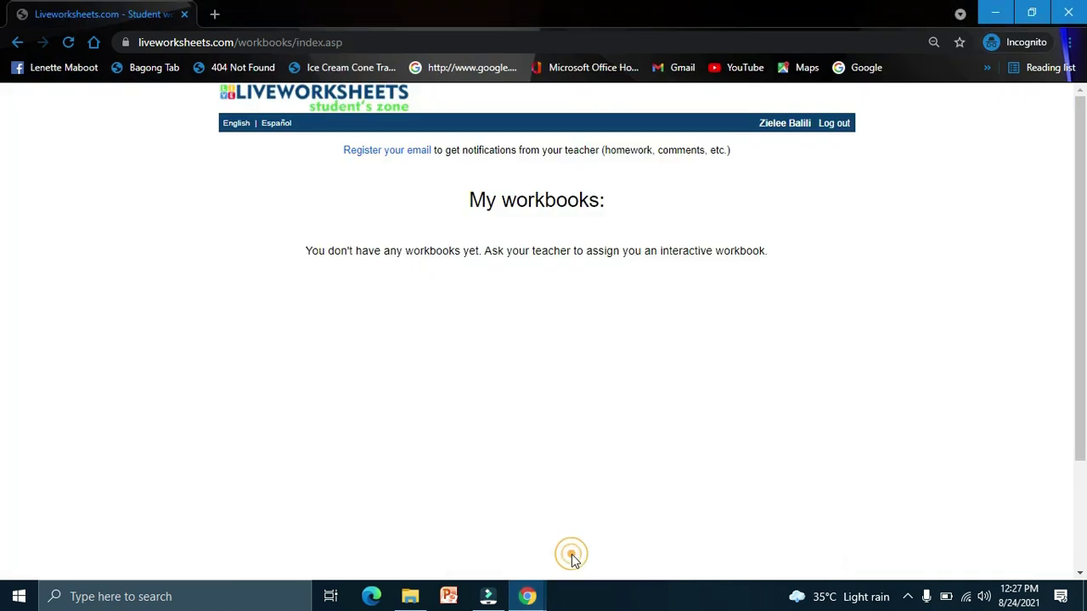
pyautogui.click(478, 39)
pyautogui.hotkey('ctrl', 'v')
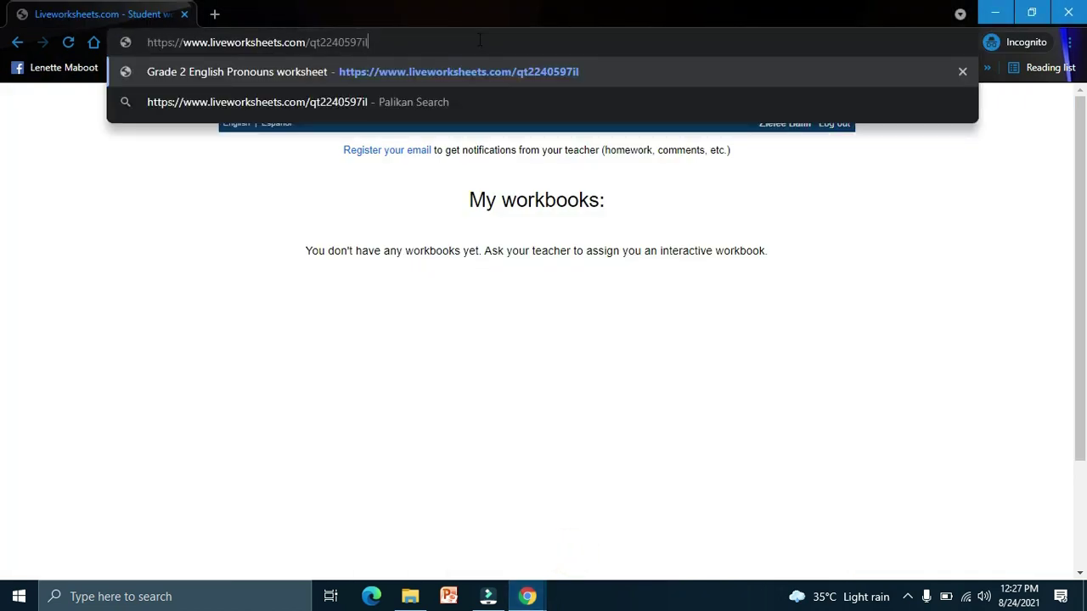
pyautogui.press('Return')
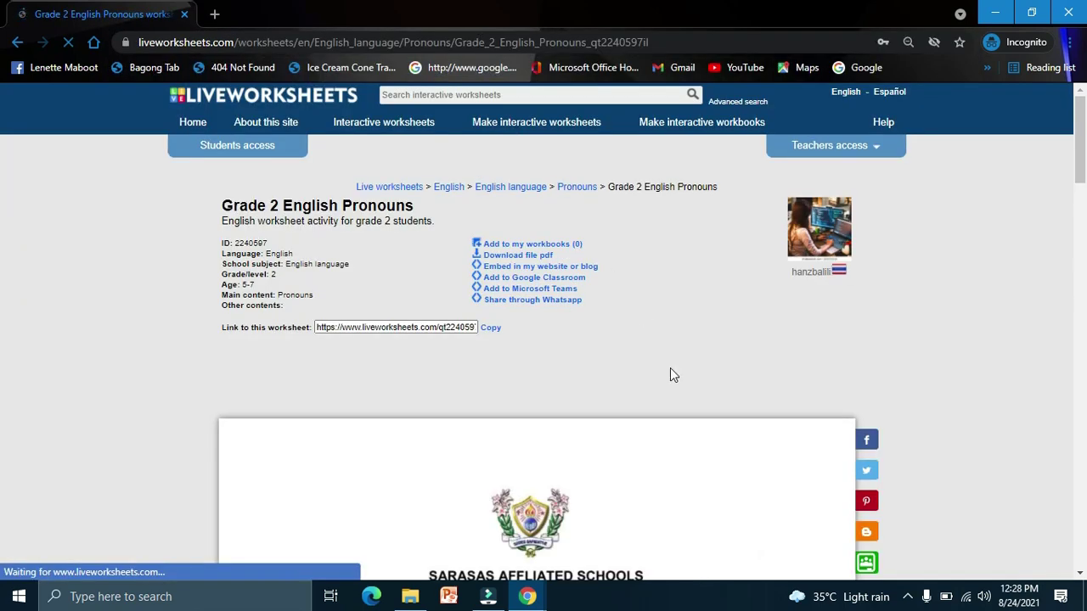
# Step: Choose they, girl or boy for every picture's dropdown and click Finish
pyautogui.scroll(-4, 670, 368)
pyautogui.scroll(-4, 670, 375)
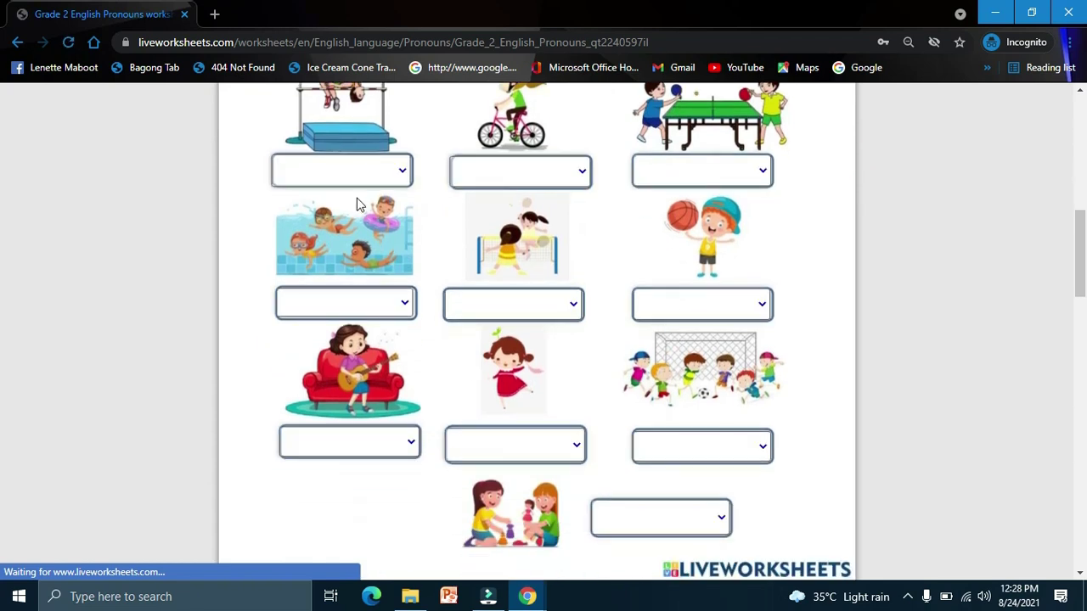
pyautogui.click(355, 177)
pyautogui.click(353, 205)
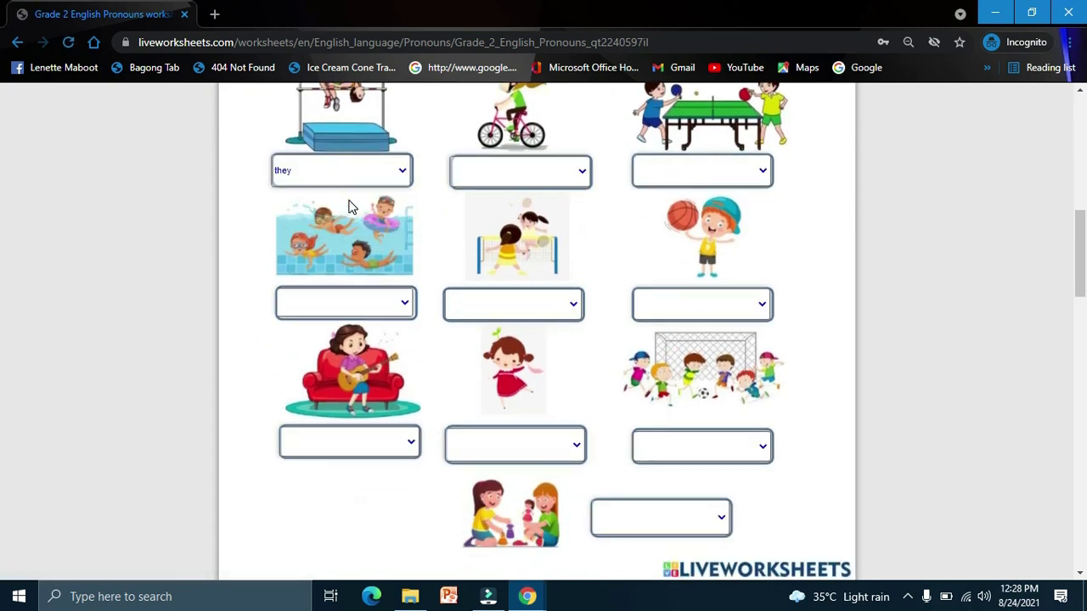
pyautogui.moveTo(519, 172); pyautogui.dragTo(475, 227)
pyautogui.click(701, 170)
pyautogui.click(668, 216)
pyautogui.moveTo(346, 303); pyautogui.dragTo(288, 337)
pyautogui.click(485, 307)
pyautogui.moveTo(701, 304); pyautogui.dragTo(654, 340)
pyautogui.moveTo(701, 446); pyautogui.dragTo(661, 501)
pyautogui.click(658, 499)
pyautogui.click(515, 445)
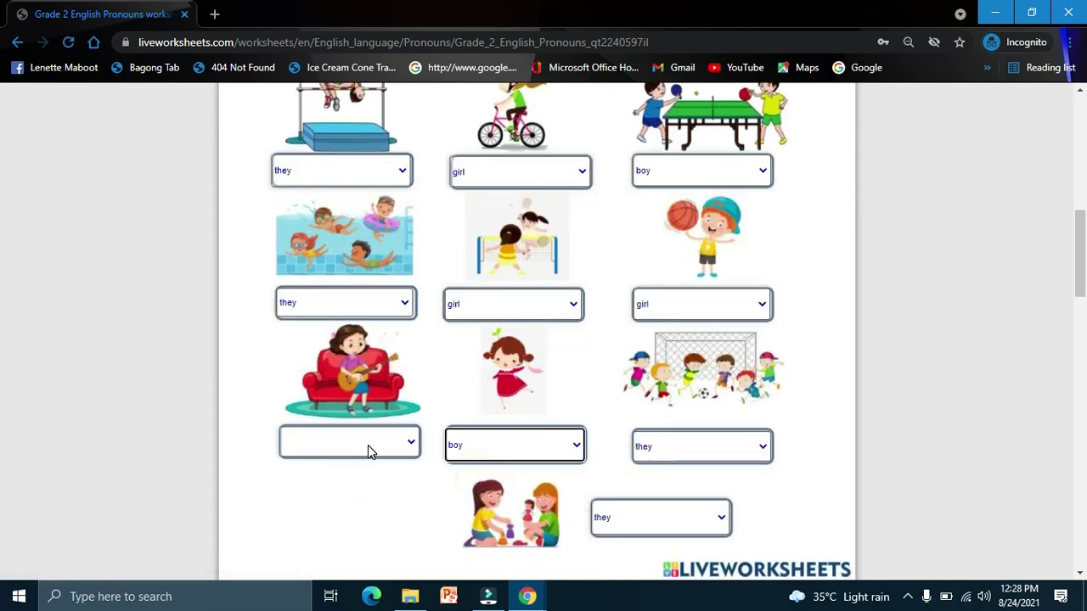
pyautogui.click(368, 450)
pyautogui.scroll(-2, 528, 419)
pyautogui.click(527, 420)
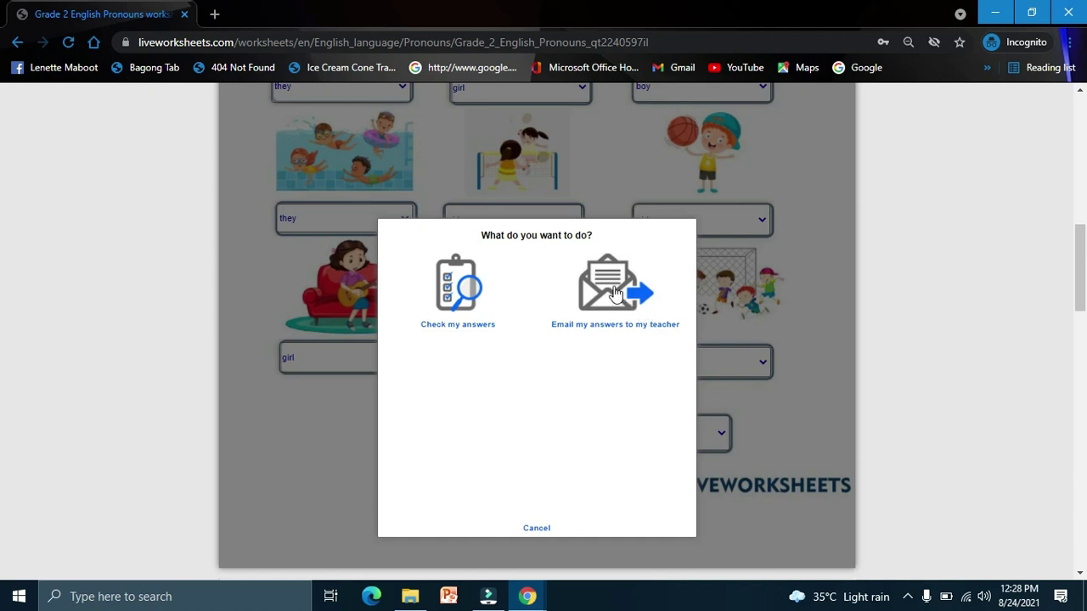
# Step: Pick Email my answers, then enter the student's full name, group/level 3 and subject Social
pyautogui.click(615, 293)
pyautogui.click(494, 346)
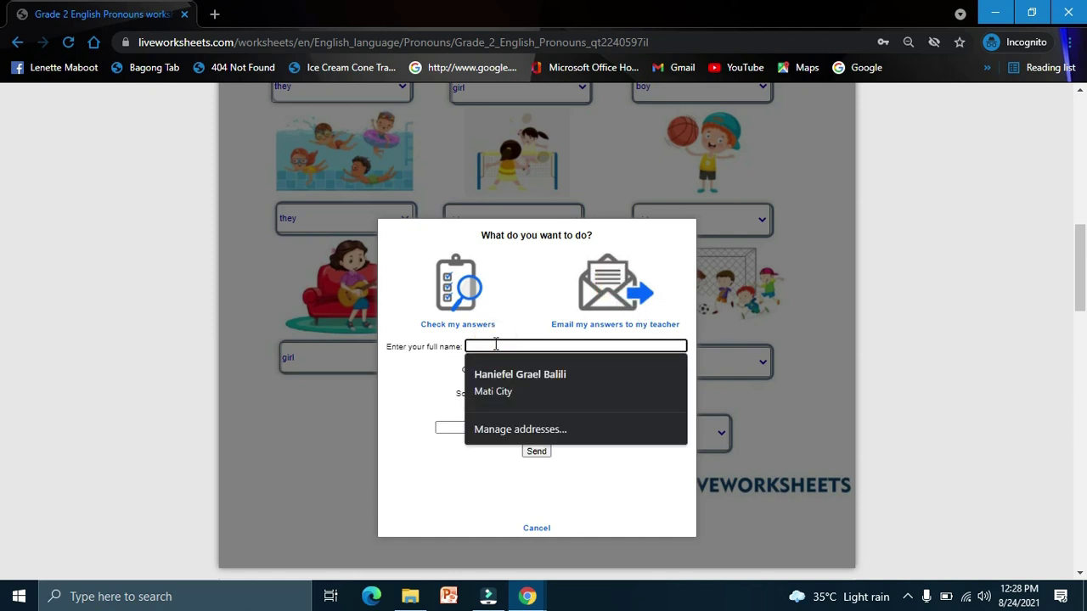
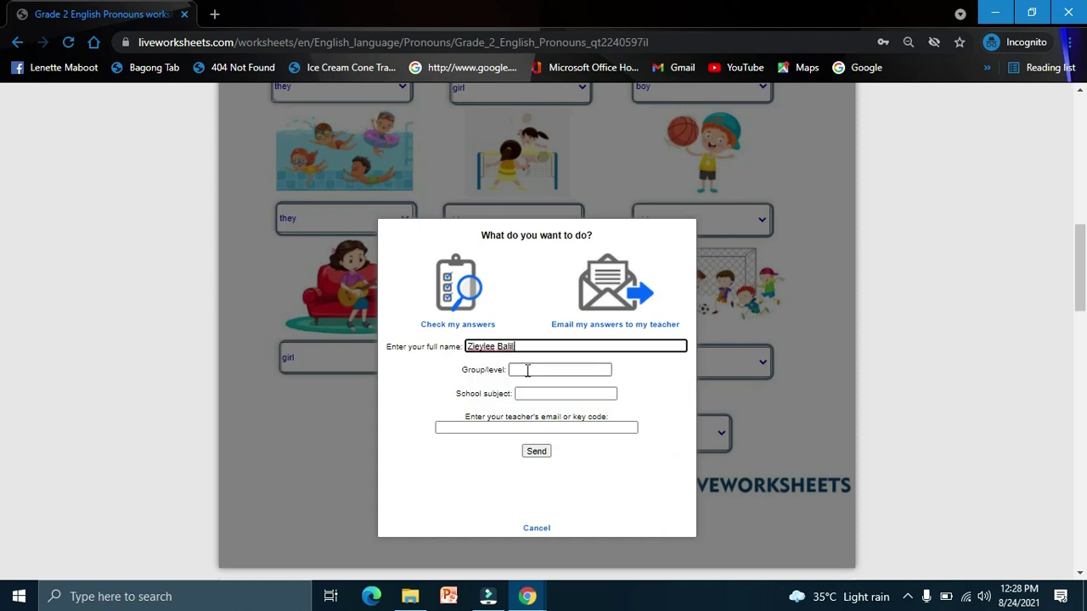
pyautogui.click(528, 370)
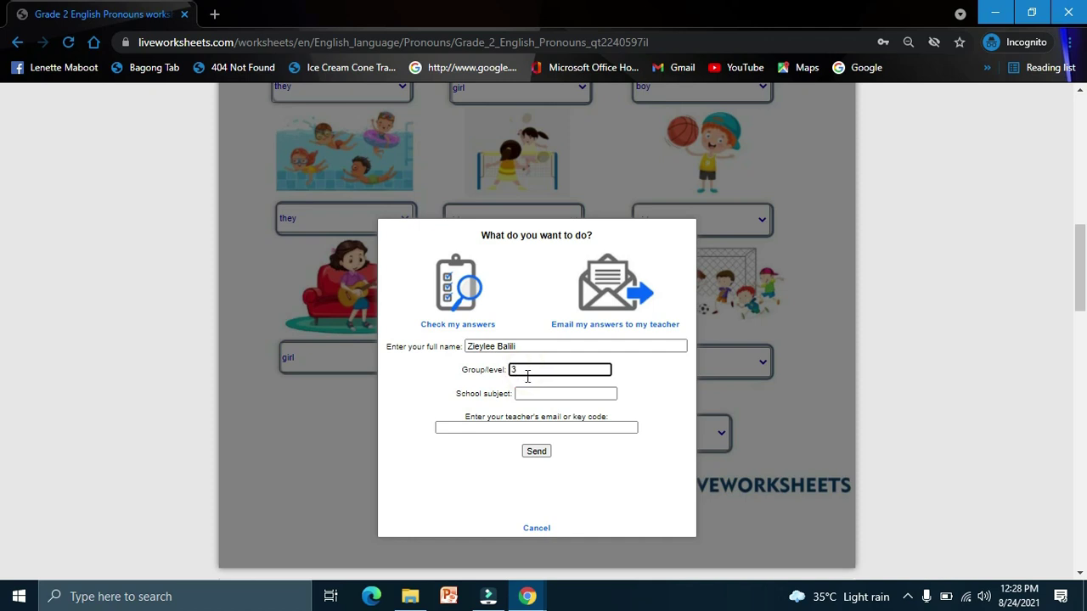
pyautogui.click(534, 394)
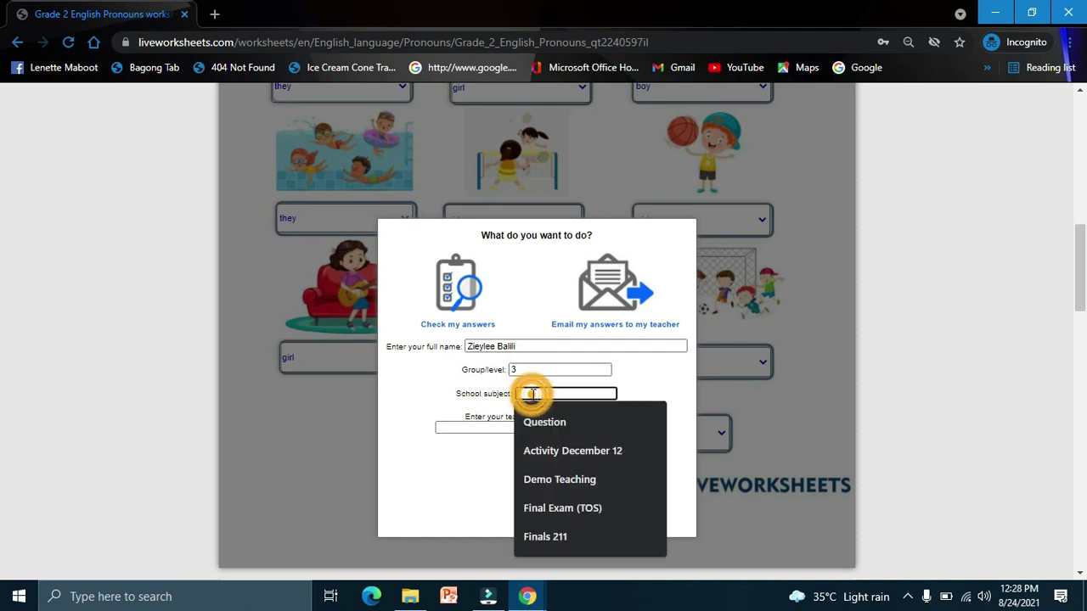
pyautogui.write('Social')
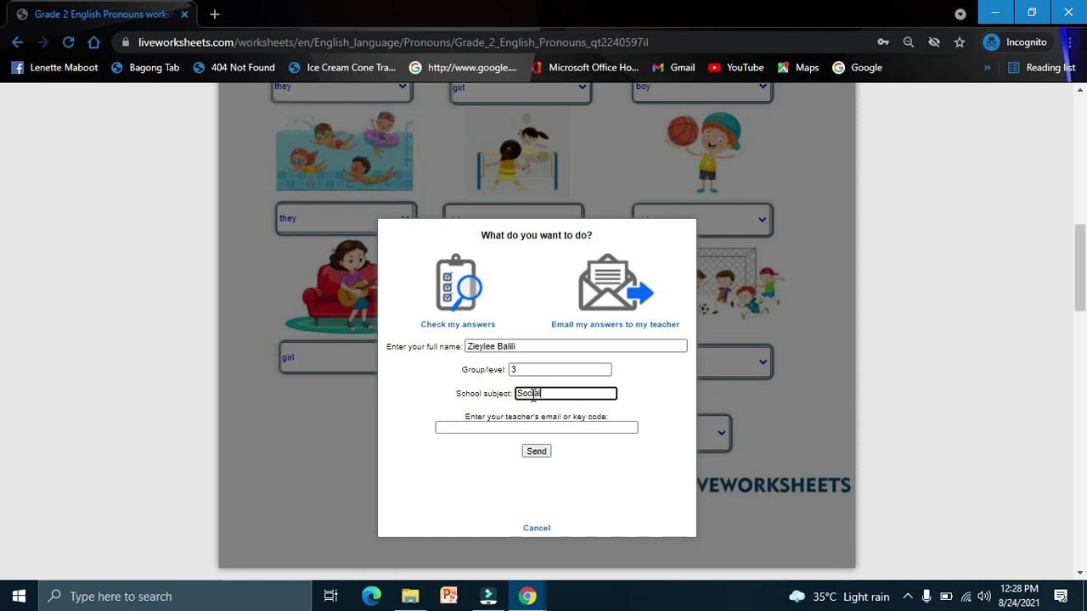
pyautogui.click(516, 428)
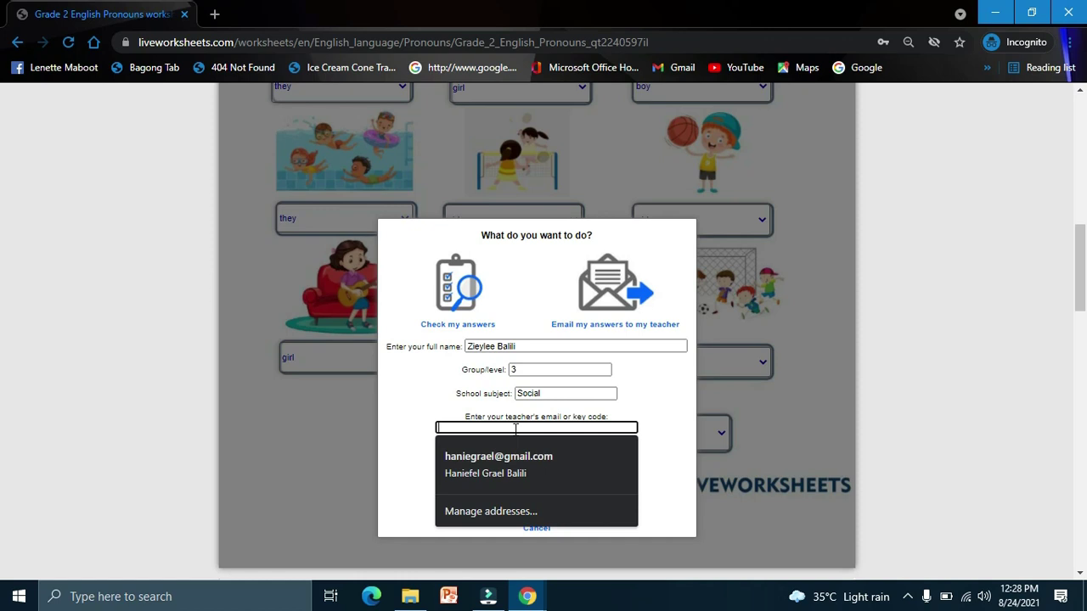
# Step: In the teacher's window, open My account and select the displayed key code
pyautogui.click(527, 594)
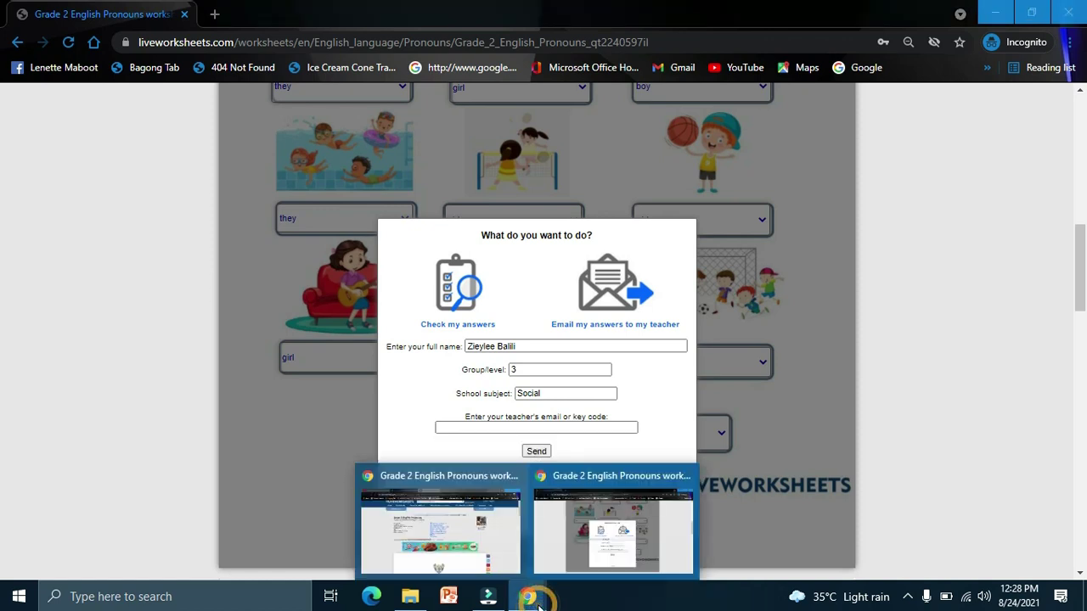
pyautogui.click(483, 553)
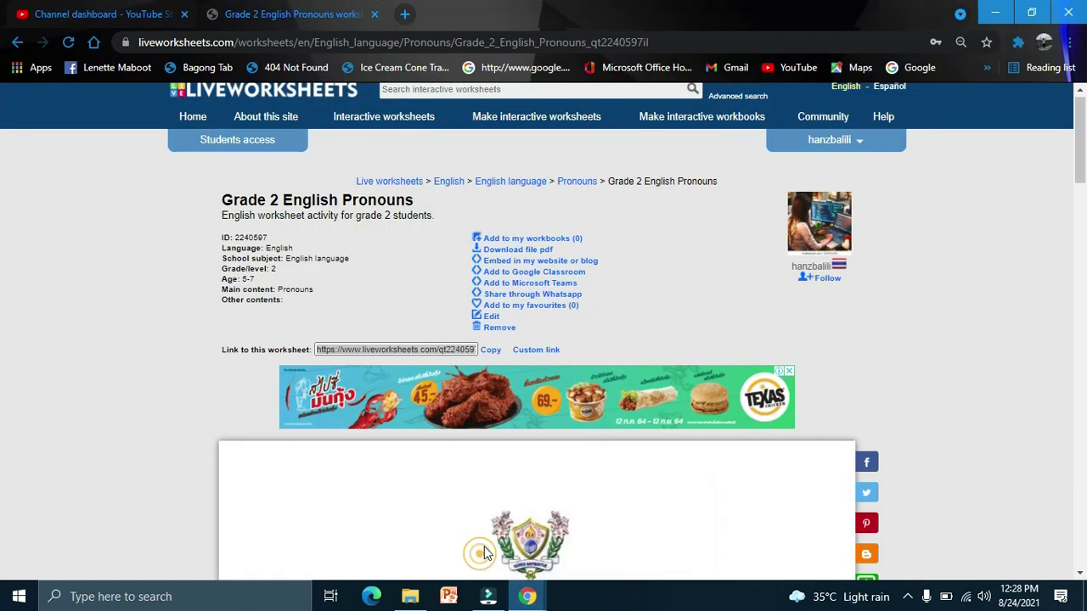
pyautogui.click(856, 142)
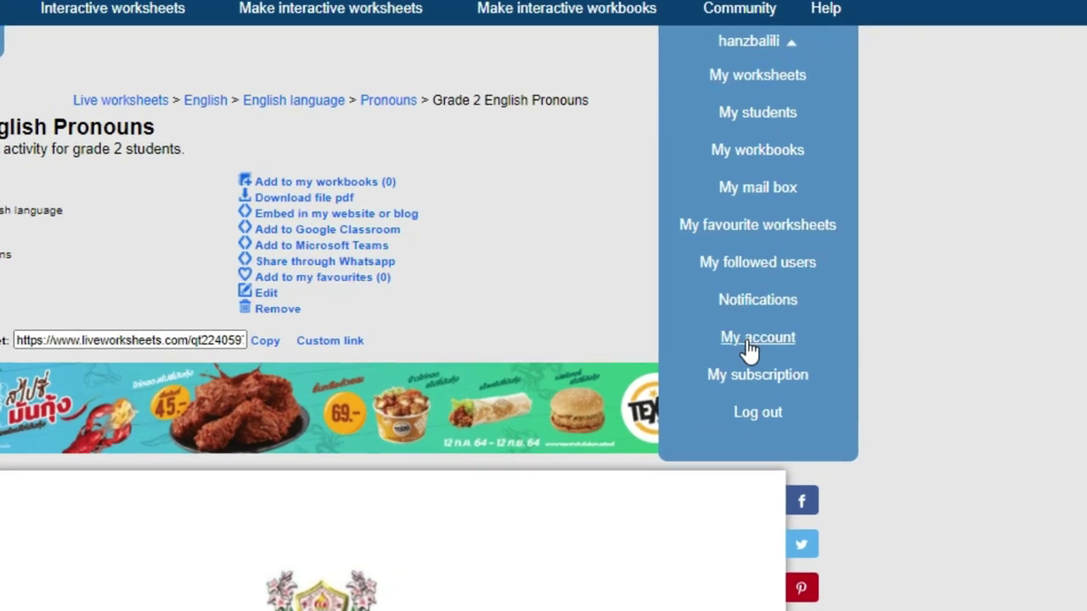
pyautogui.click(655, 337)
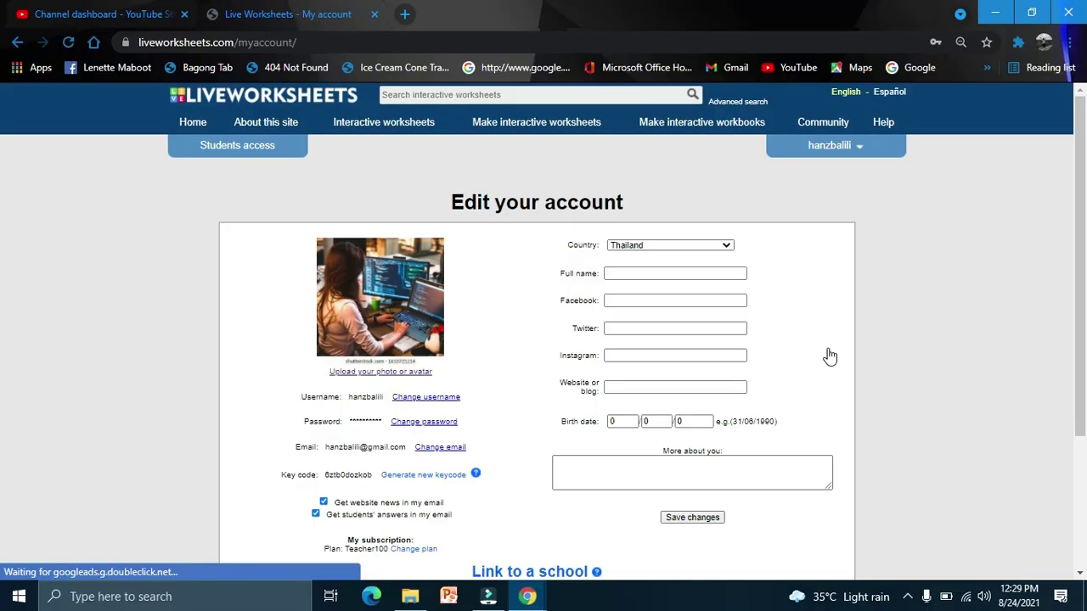
pyautogui.scroll(-3, 468, 425)
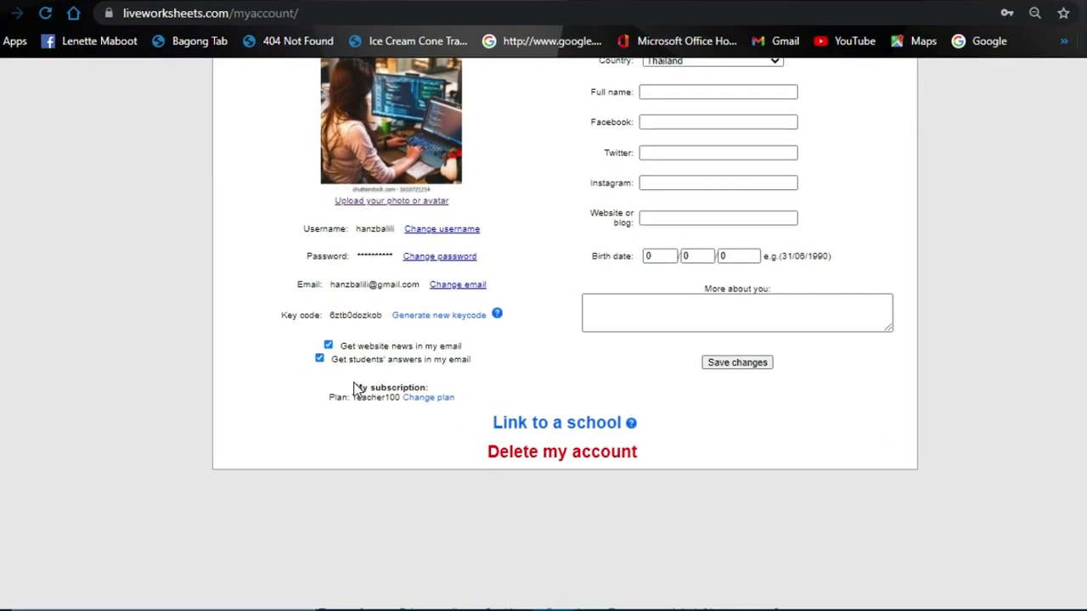
pyautogui.moveTo(346, 270); pyautogui.dragTo(409, 271)
pyautogui.hotkey('ctrl', 'c')
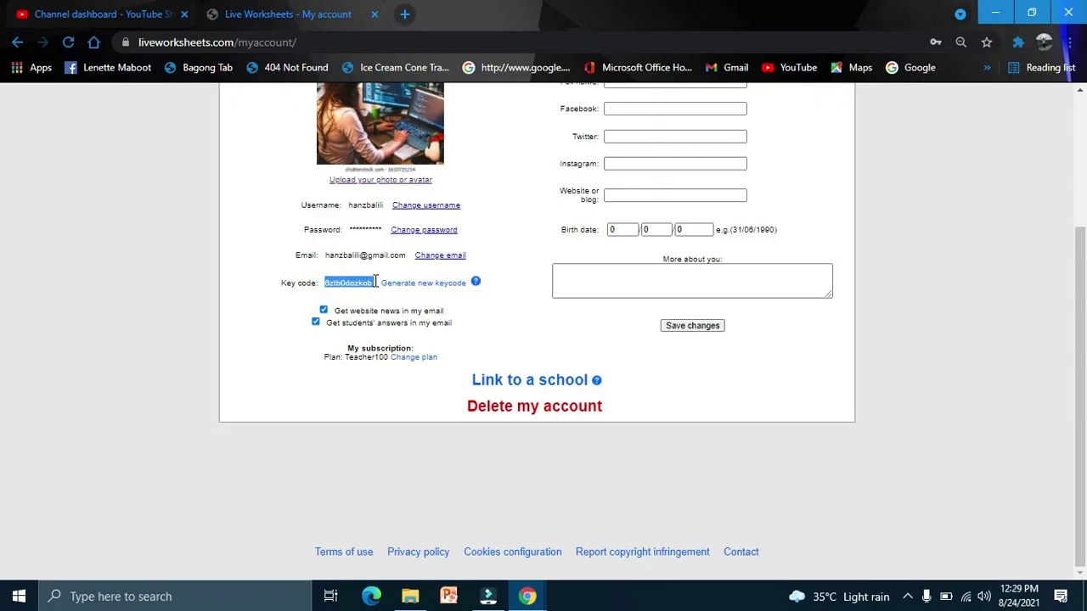
# Step: Paste the teacher's key code into the student's form, send the answers, and dismiss the alert
pyautogui.click(527, 596)
pyautogui.click(566, 550)
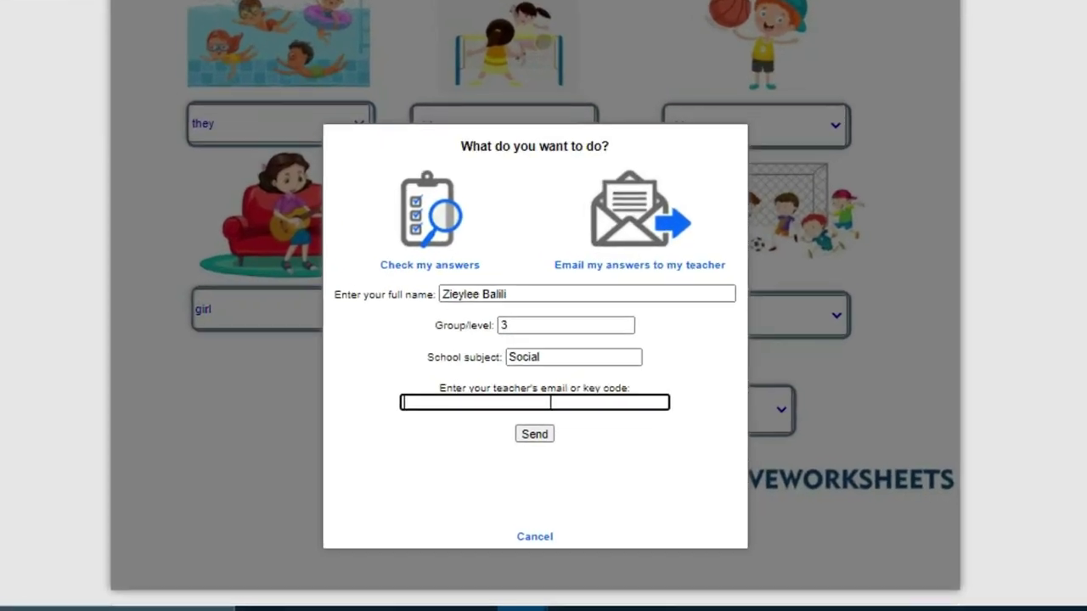
pyautogui.hotkey('ctrl', 'v')
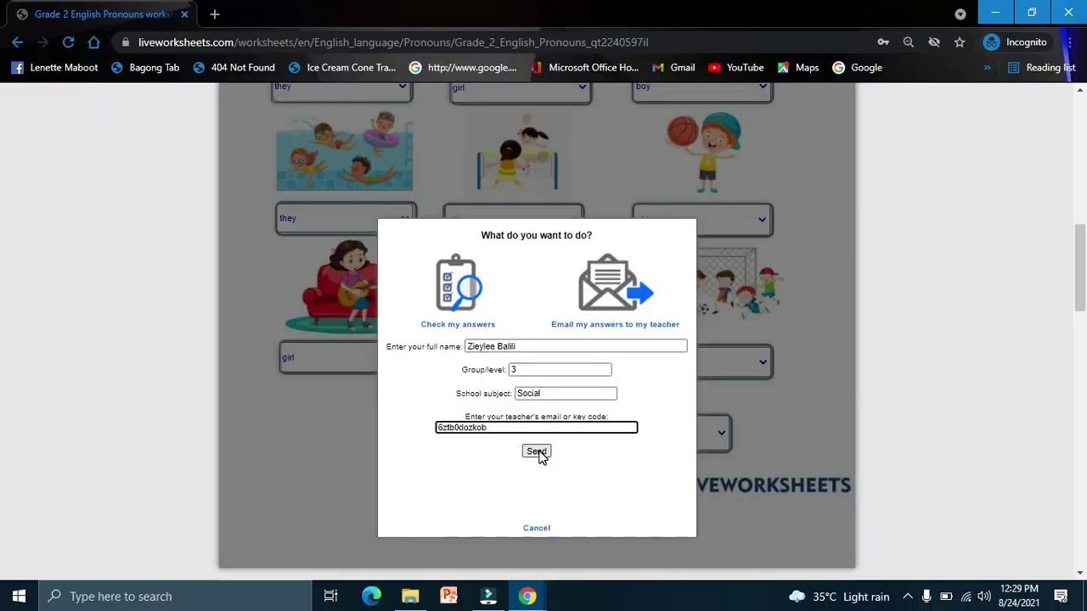
pyautogui.click(535, 407)
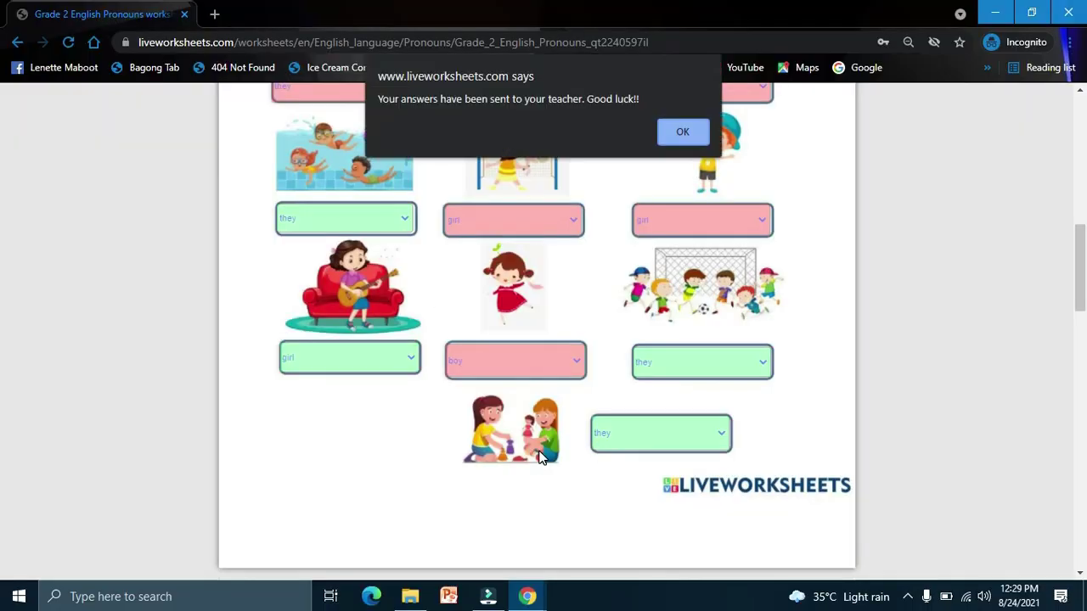
pyautogui.click(683, 134)
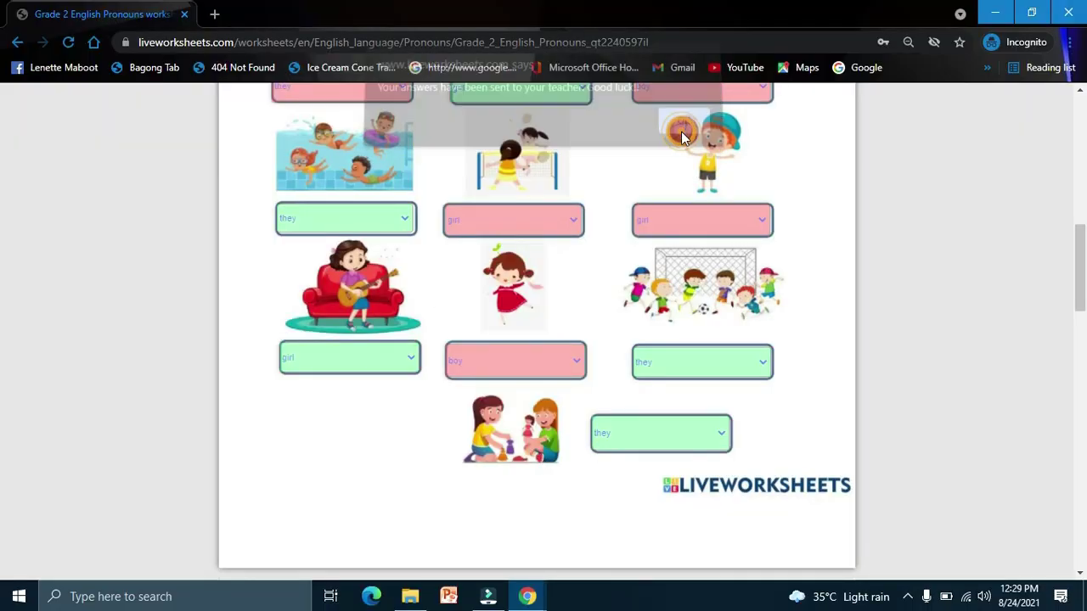
pyautogui.click(545, 596)
# Step: In the teacher's account window, open the Notifications page from the user menu
pyautogui.click(473, 531)
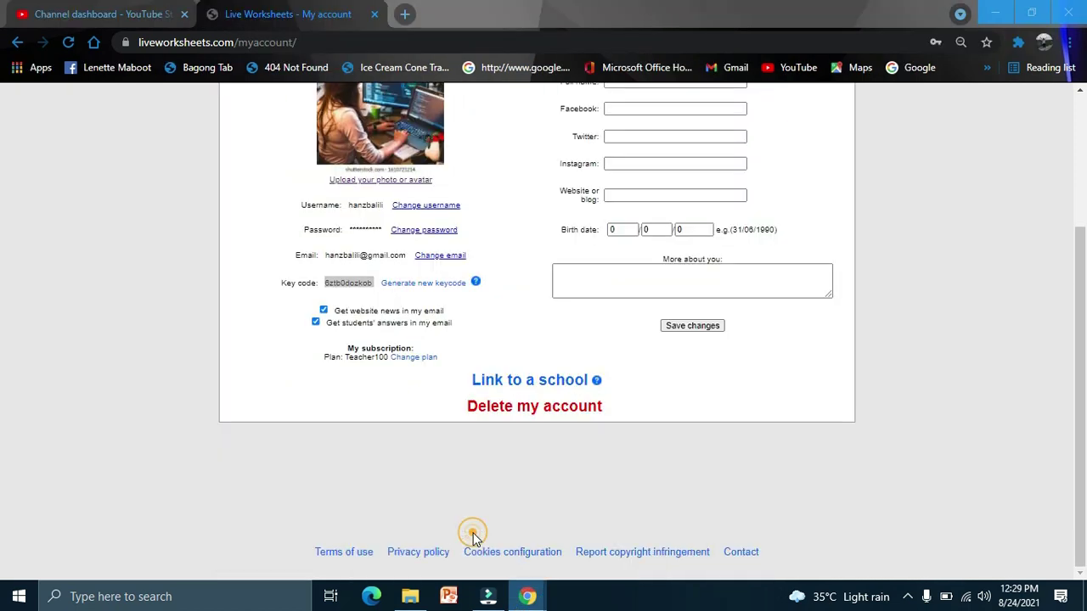
pyautogui.scroll(3, 821, 333)
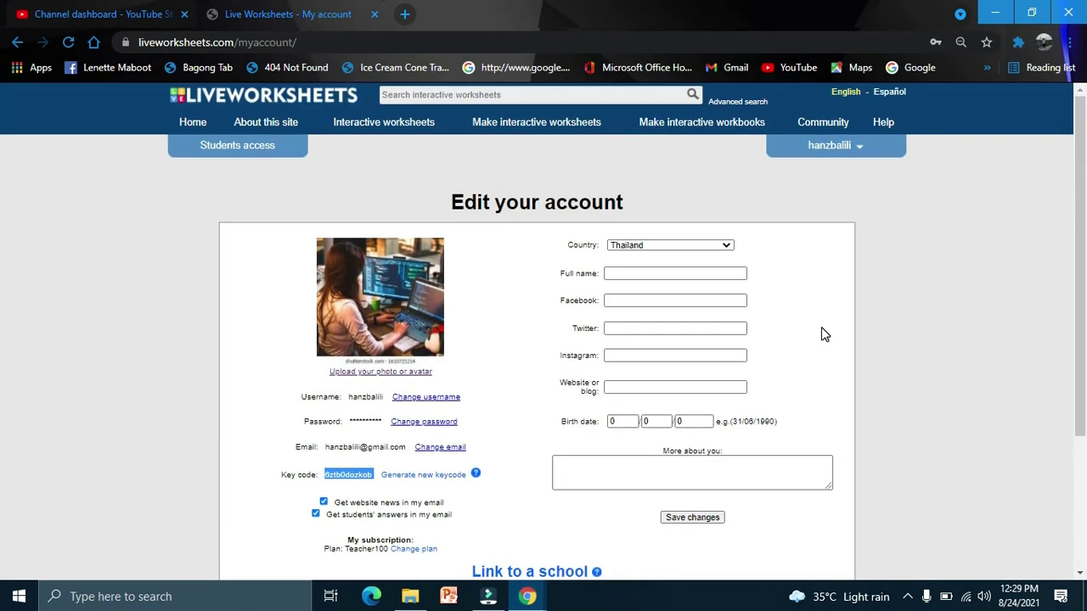
pyautogui.click(860, 151)
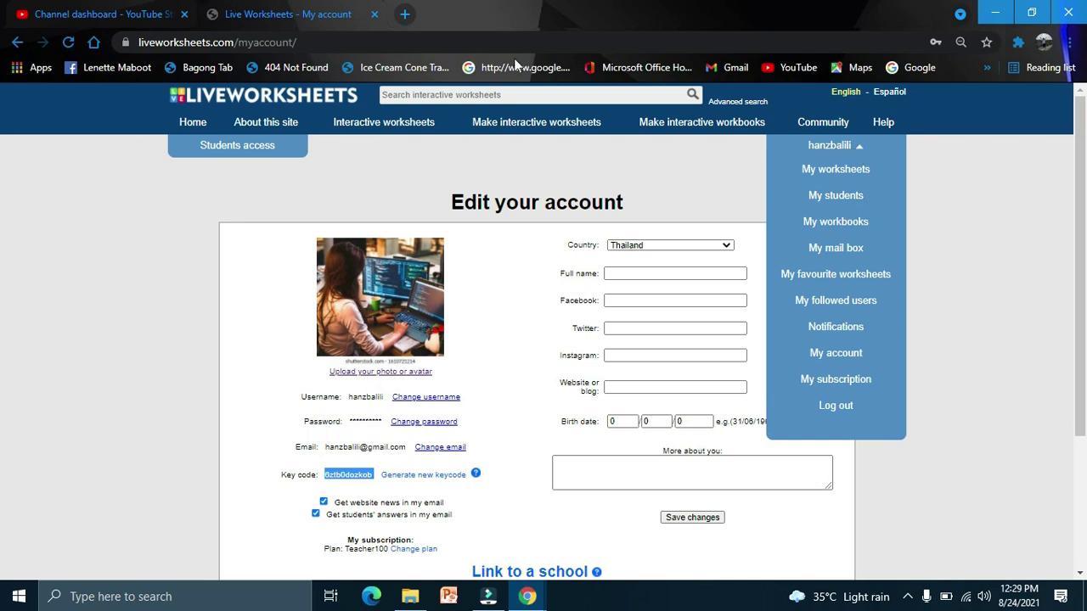
pyautogui.click(829, 169)
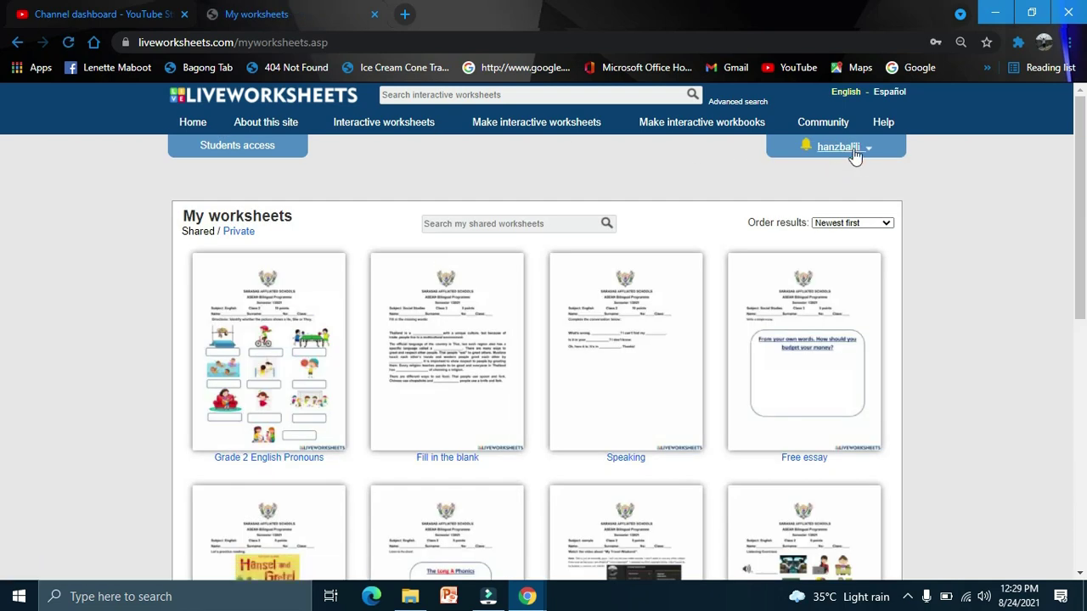
pyautogui.click(868, 150)
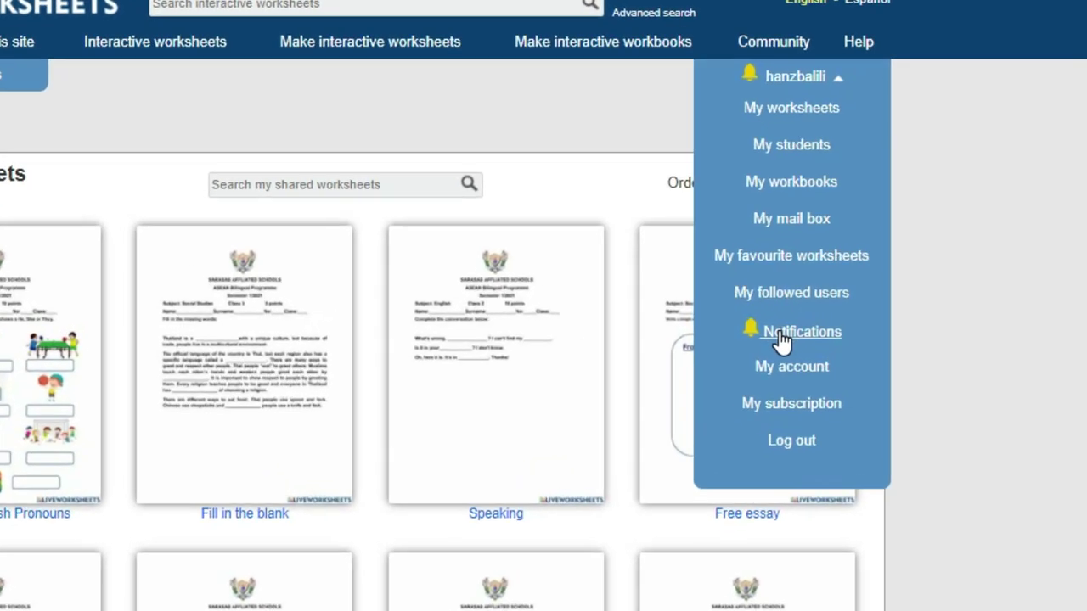
pyautogui.click(835, 329)
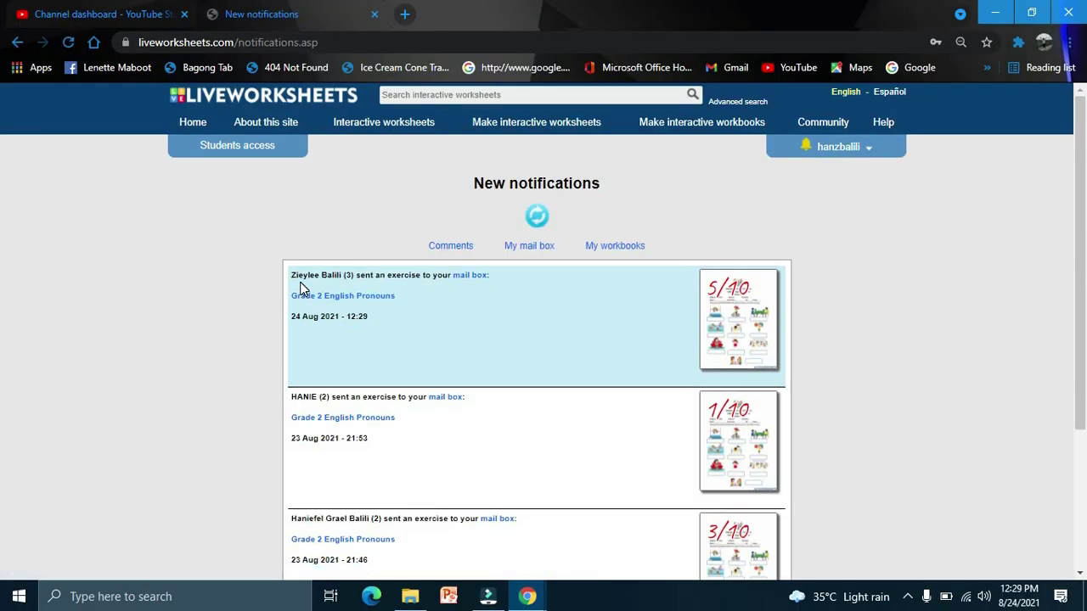
# Step: Open the newest 5/10 Grade 2 English Pronouns submission and review the marked answers
pyautogui.click(701, 329)
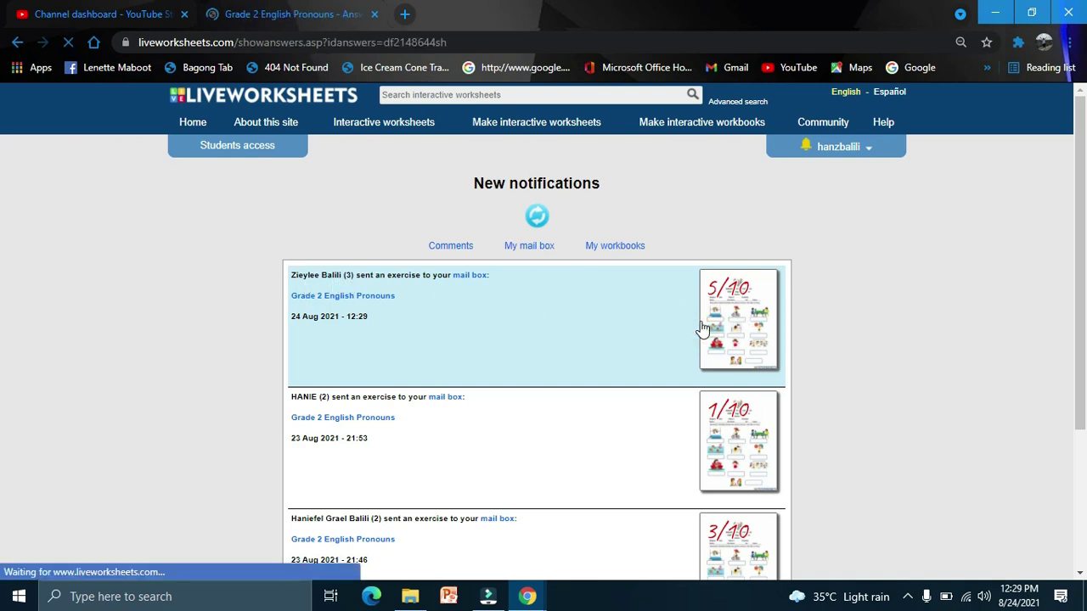
pyautogui.scroll(-1, 701, 329)
pyautogui.scroll(-5, 702, 329)
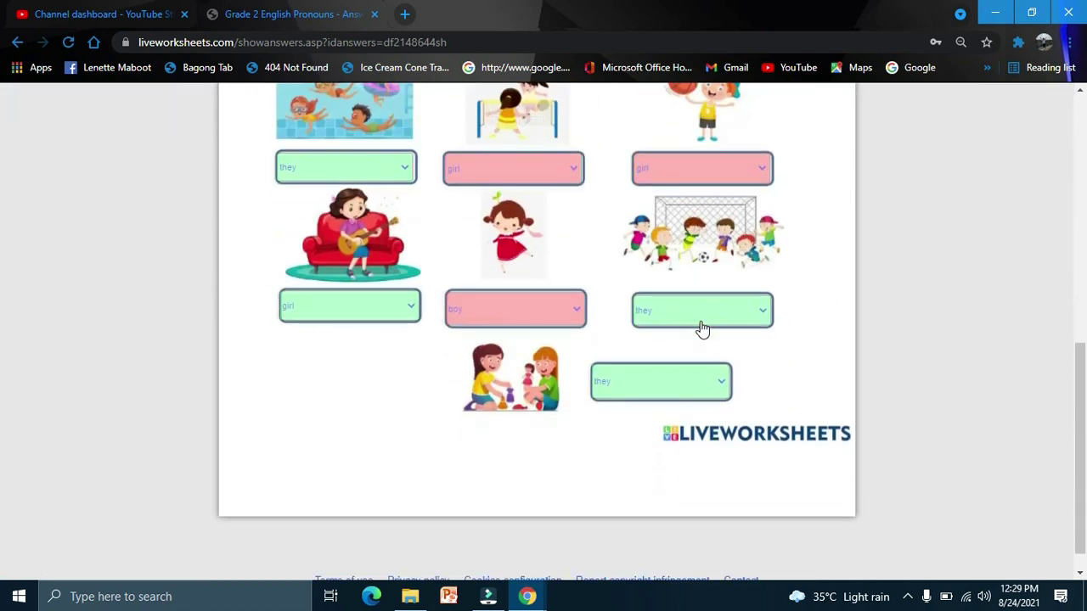
pyautogui.scroll(5, 701, 329)
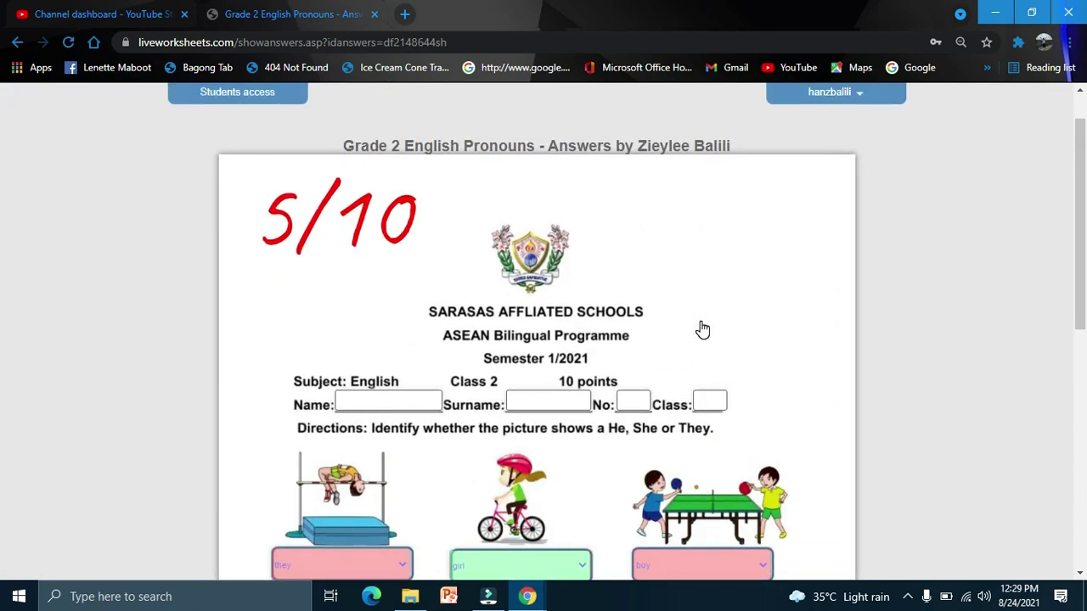
pyautogui.scroll(1, 702, 329)
pyautogui.scroll(-6, 702, 329)
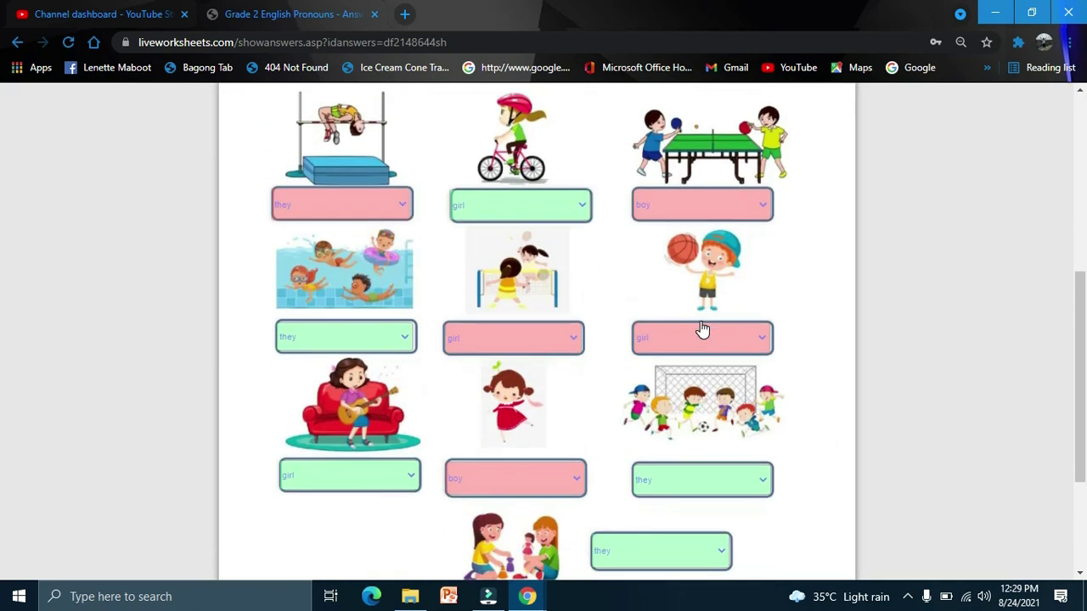
pyautogui.scroll(10, 702, 329)
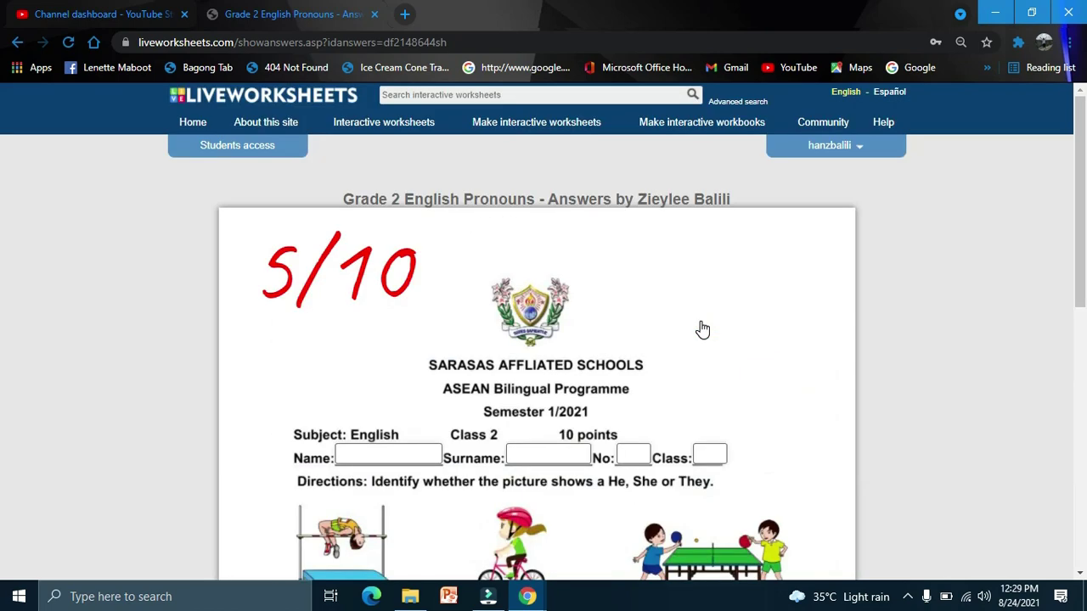
# Step: Expand Grade 3 Social under My students, view its workbooks, then go back to Notifications
pyautogui.click(863, 152)
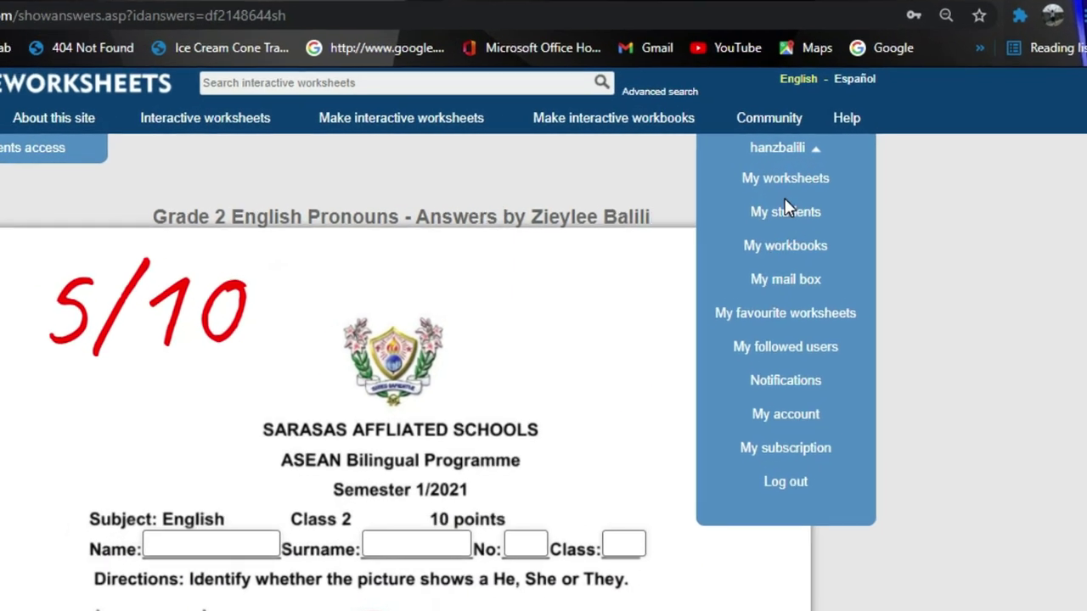
pyautogui.click(786, 211)
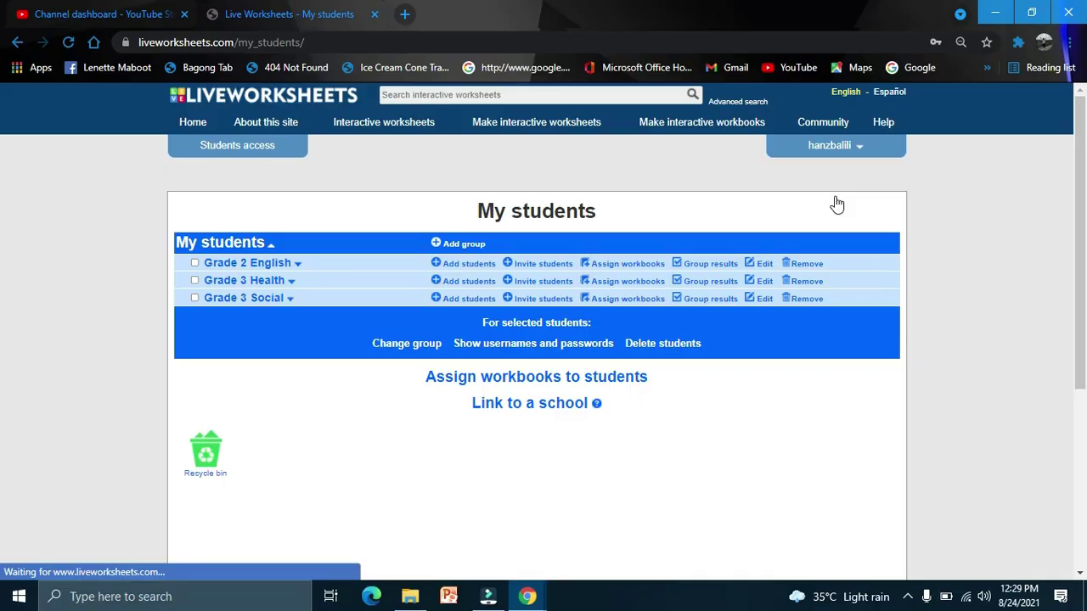
pyautogui.click(289, 300)
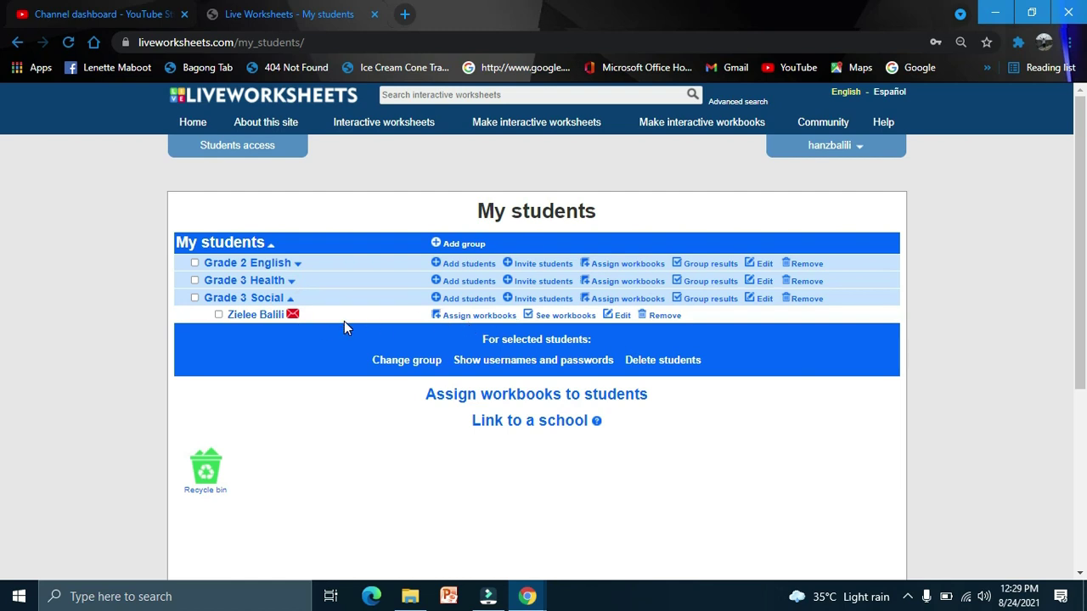
pyautogui.click(553, 320)
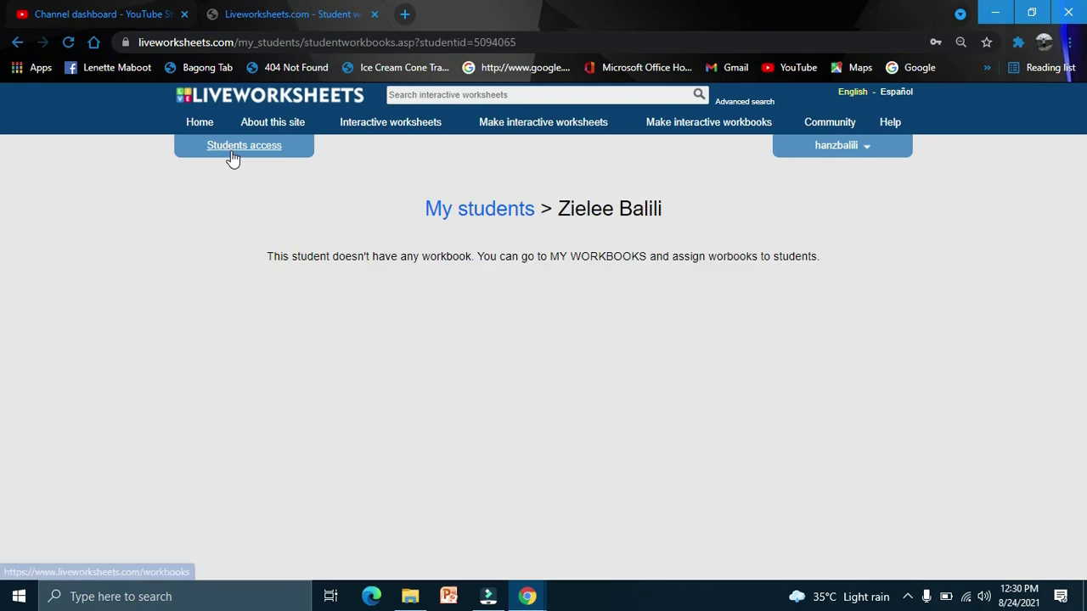
pyautogui.click(18, 42)
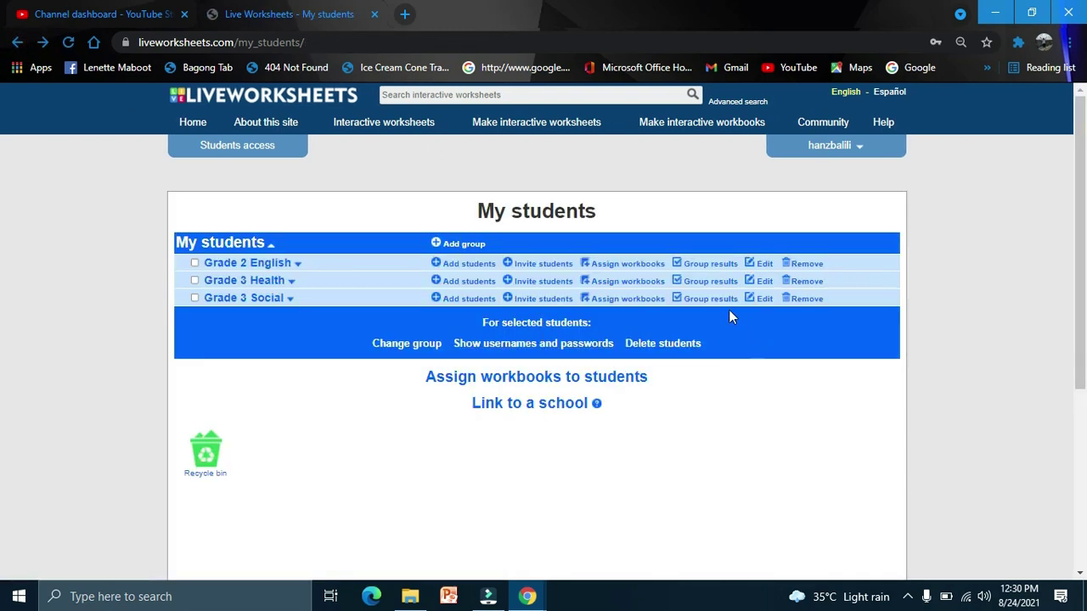
pyautogui.hotkey('alt', 'Left')
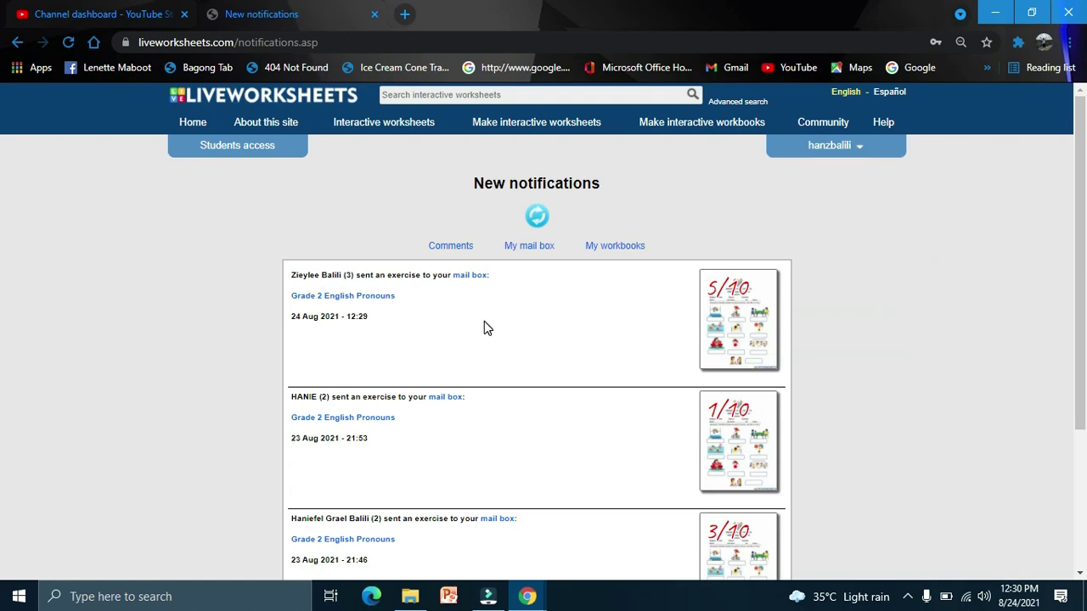
# Step: Check the 5/10 Grade 2 English Pronouns submission in My mail box, then open My worksheets
pyautogui.click(526, 246)
pyautogui.moveTo(858, 146)
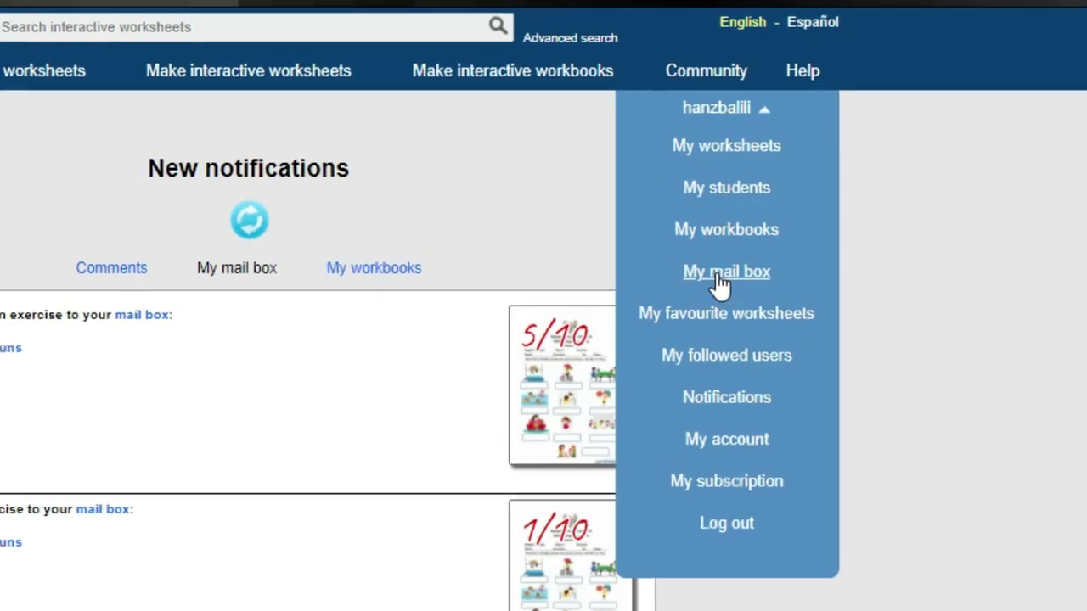
pyautogui.click(718, 273)
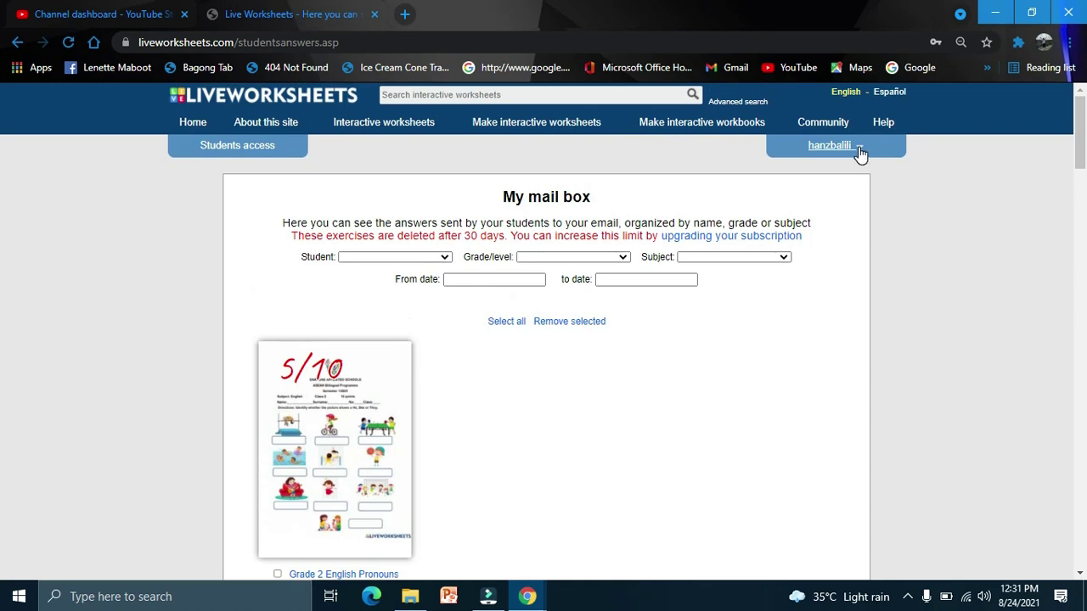
pyautogui.click(858, 149)
# Step: Switch to the My worksheets window and scroll through the teacher's worksheet list
pyautogui.moveTo(545, 599)
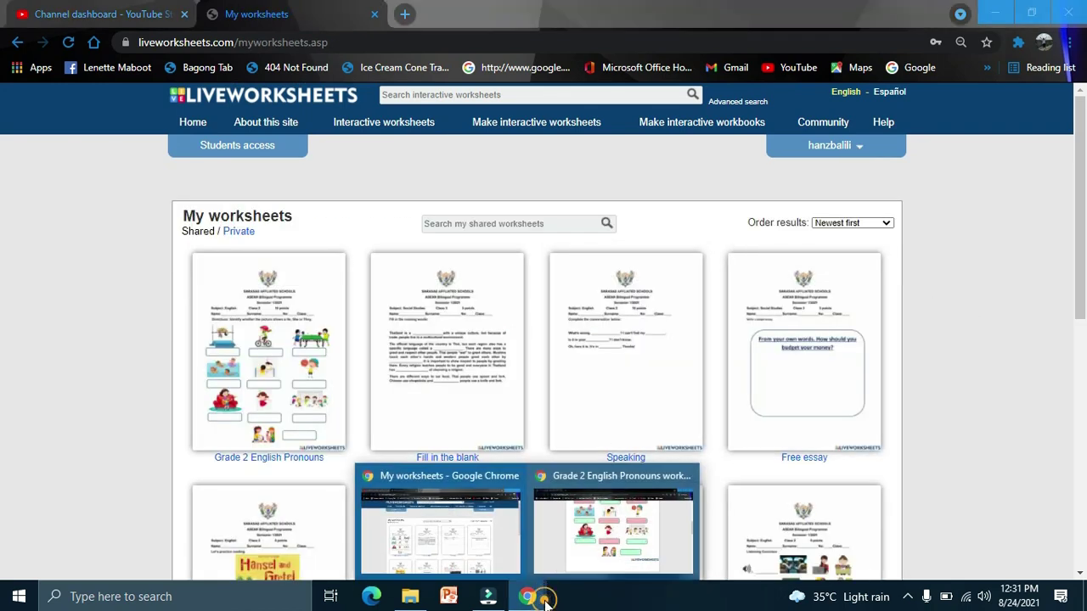
pyautogui.click(611, 531)
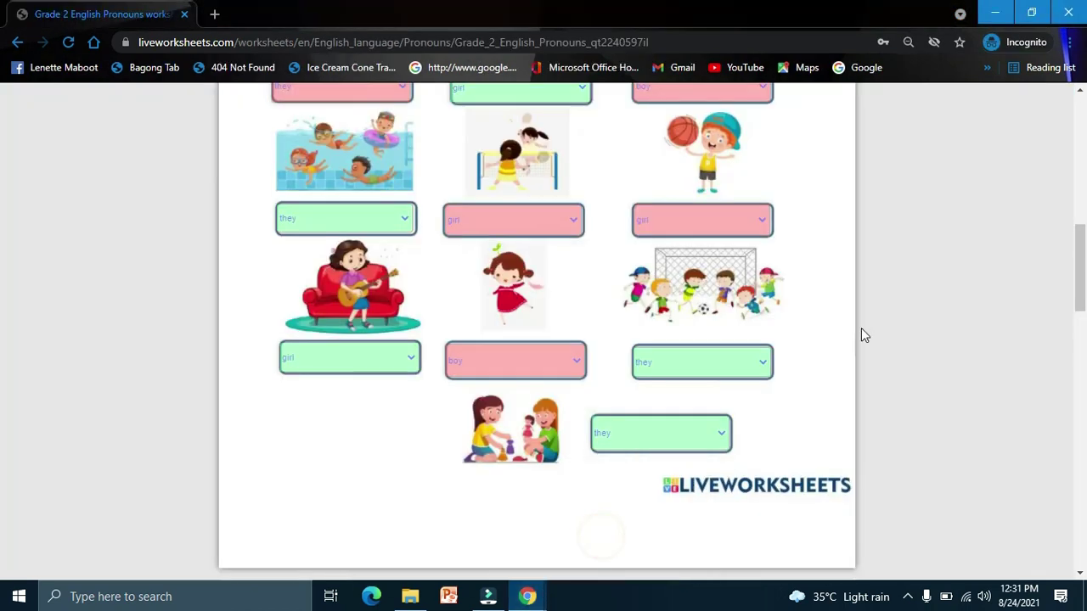
pyautogui.scroll(2, 861, 331)
pyautogui.scroll(2, 861, 334)
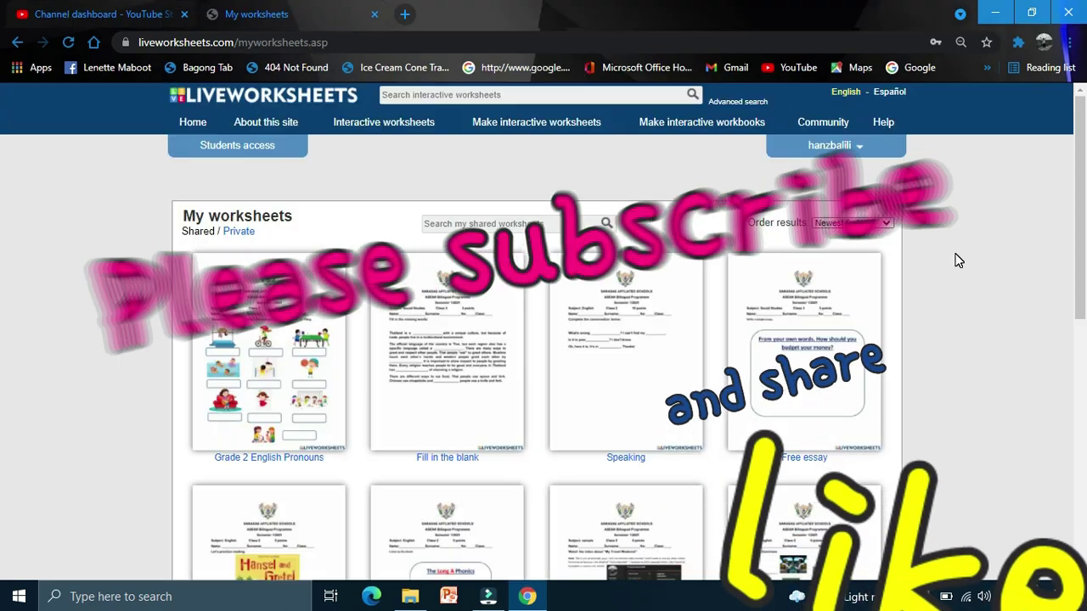
pyautogui.scroll(-3, 964, 292)
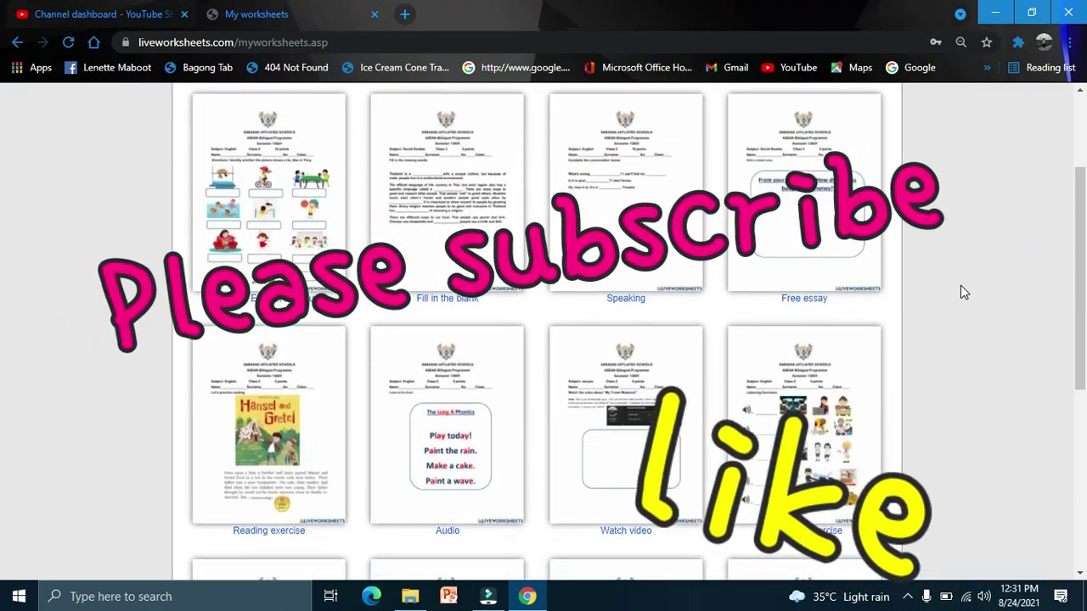
pyautogui.scroll(2, 964, 292)
pyautogui.scroll(2, 964, 292)
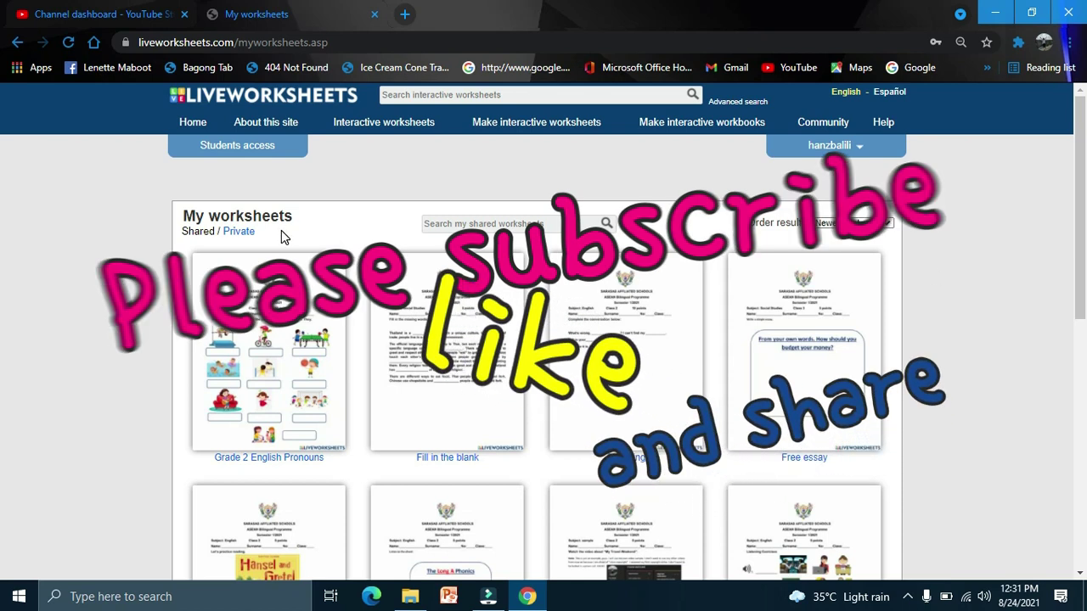